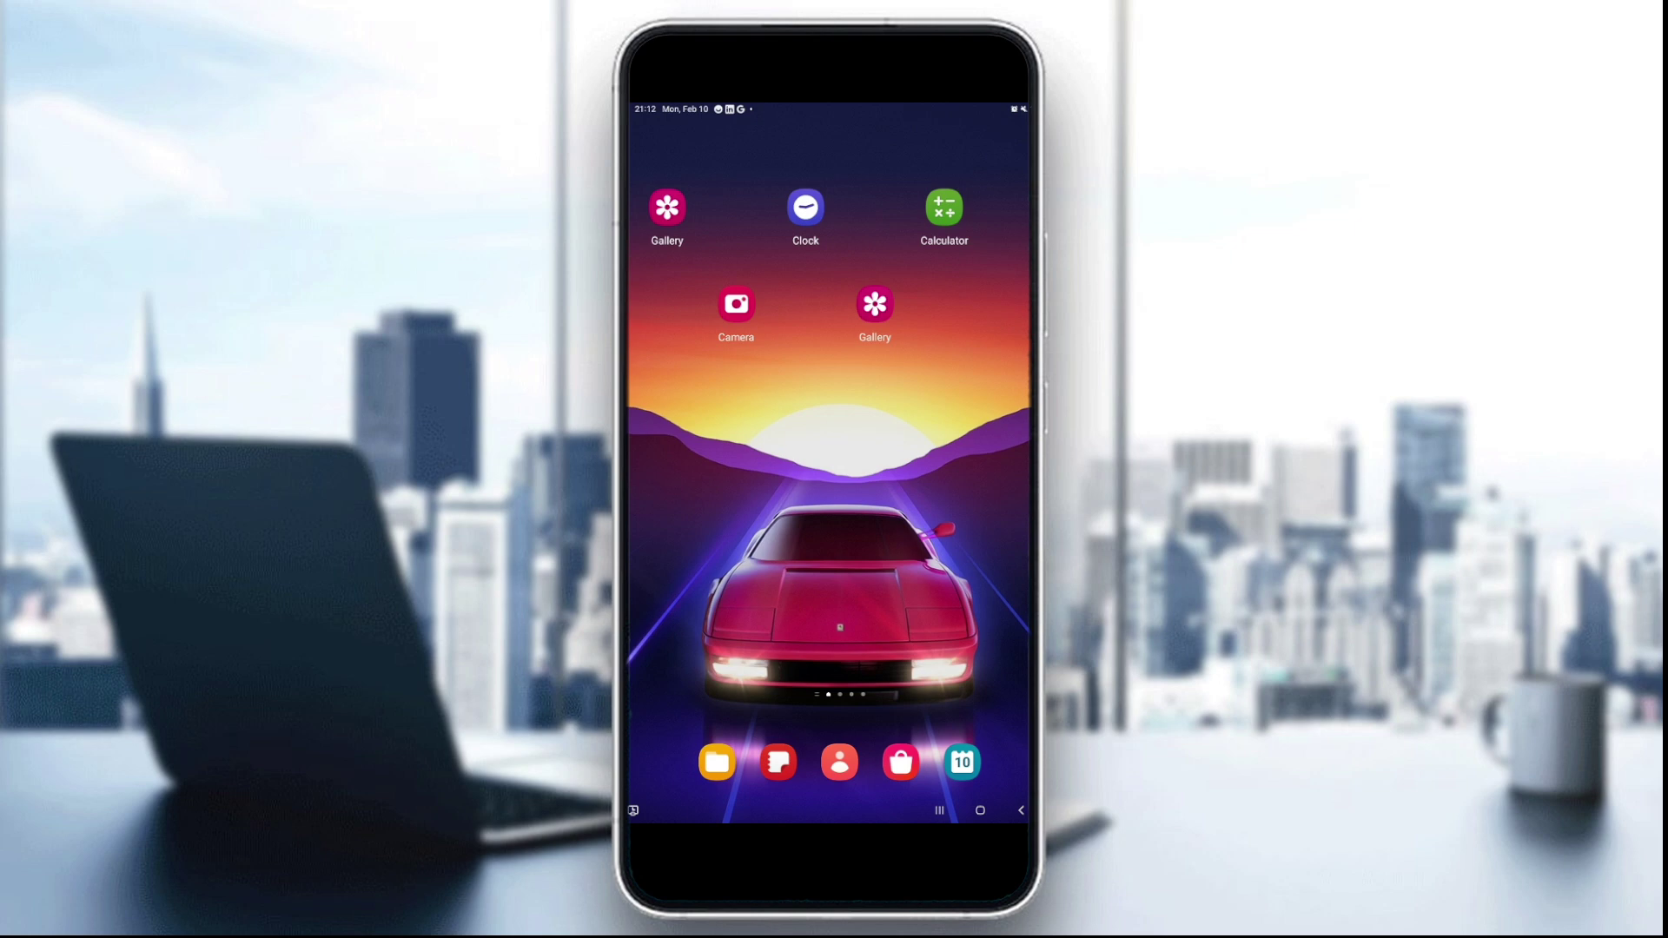
Launch YouTube from the app drawer and start a video in the Shorts feed
drag(801, 285, 925, 217)
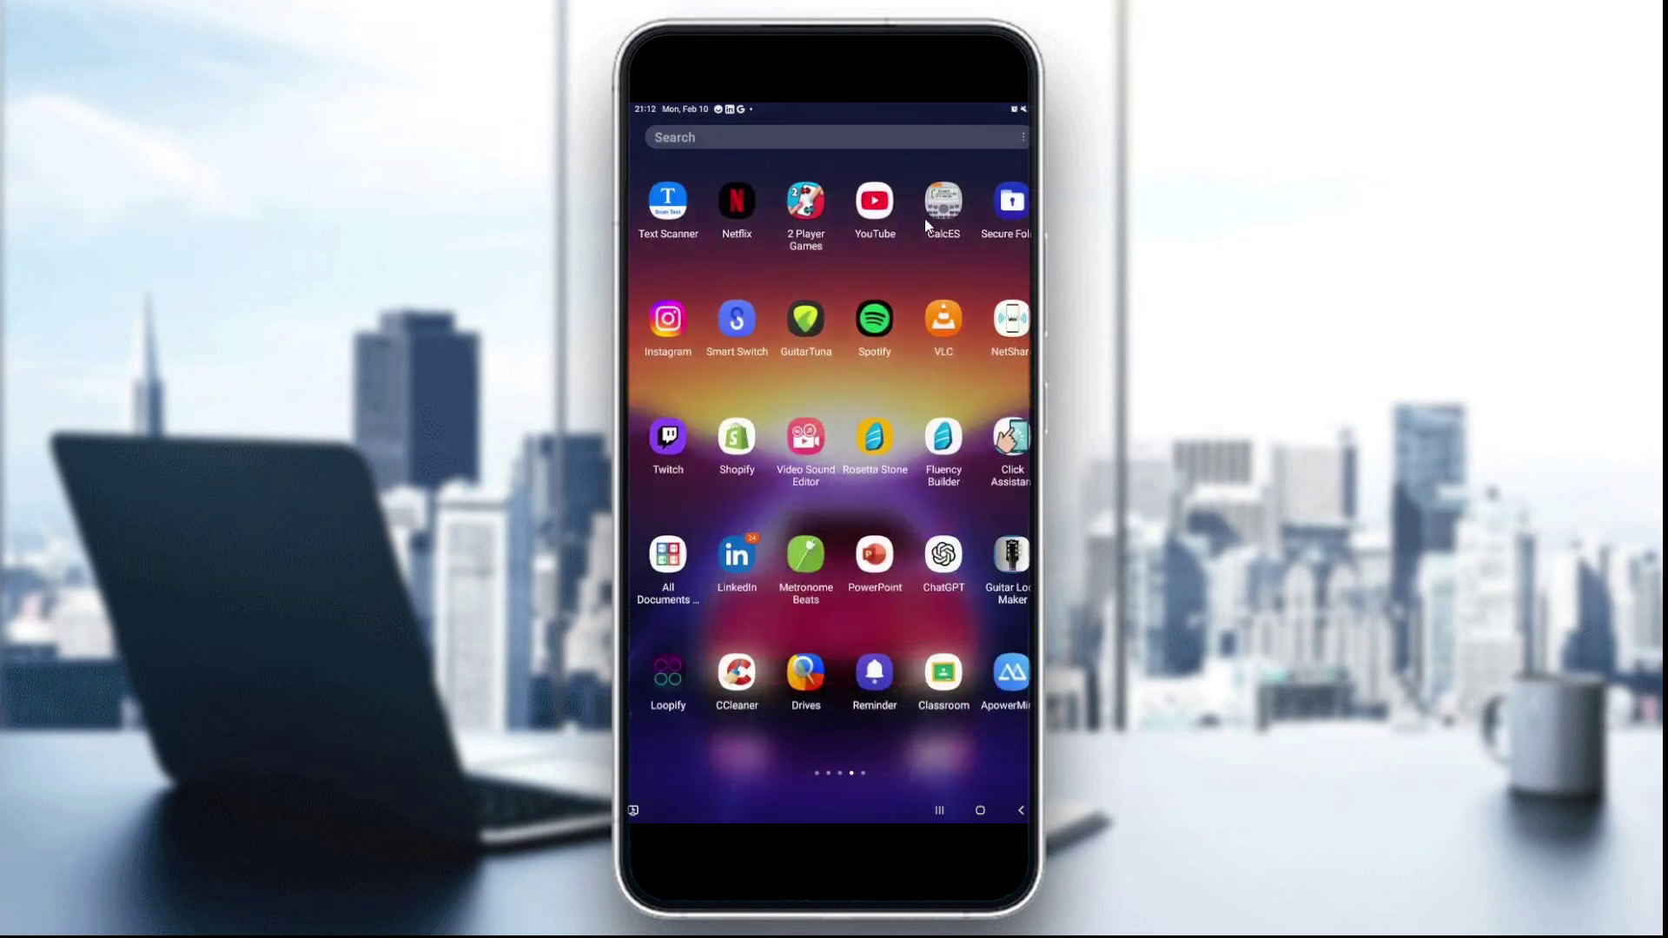
click(879, 205)
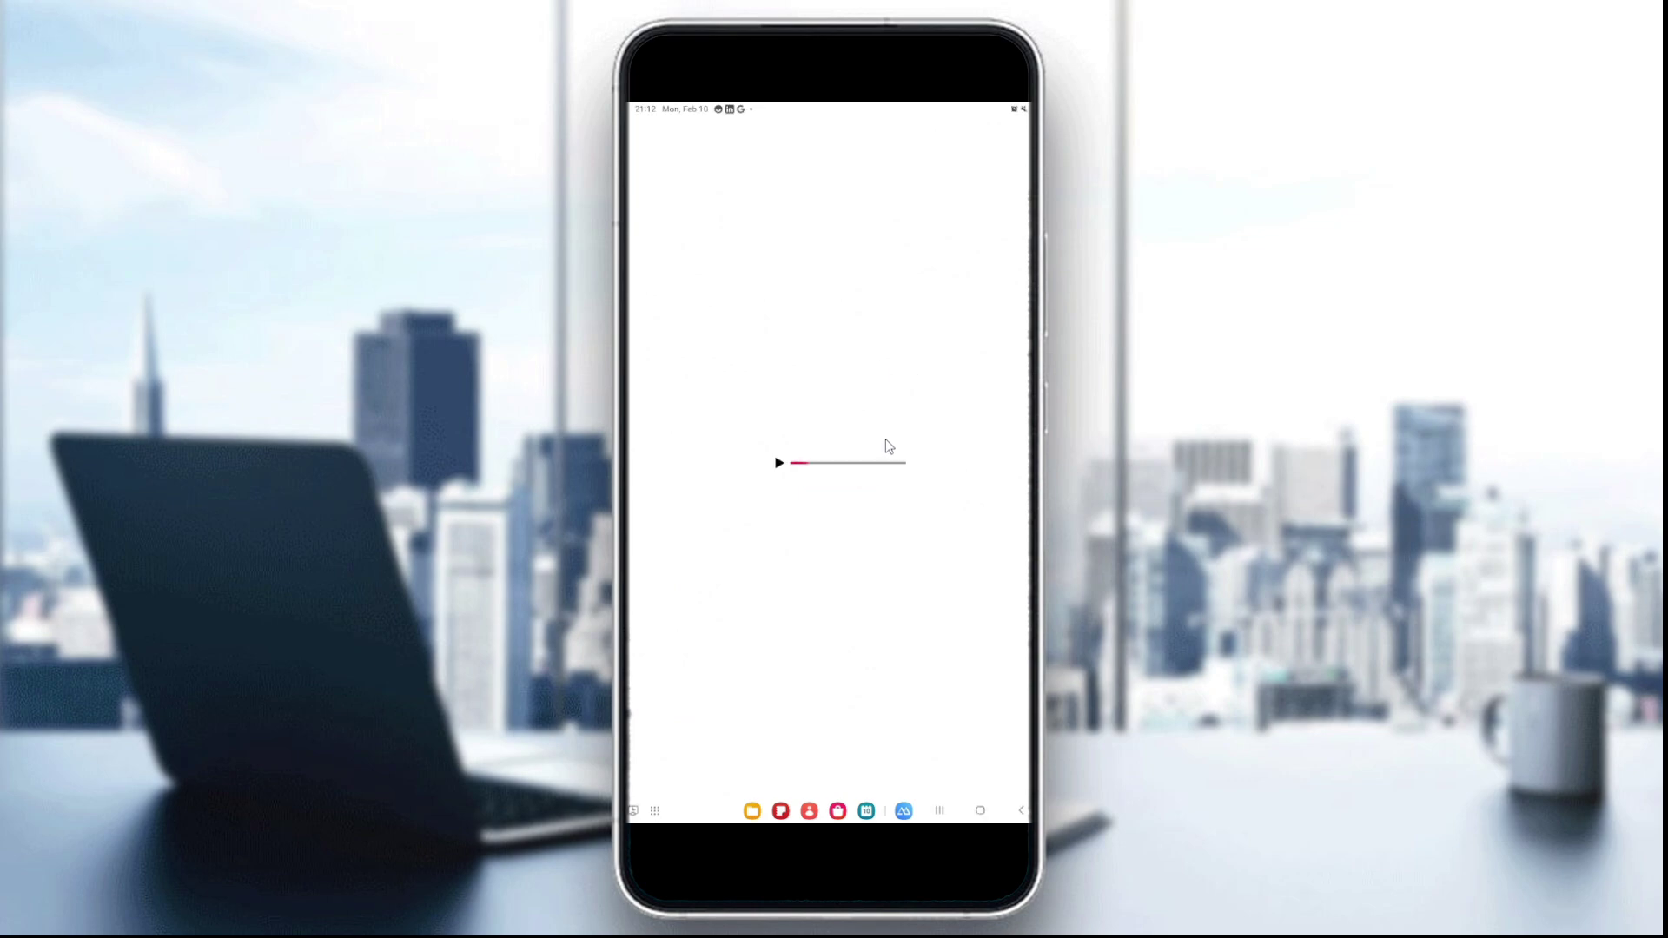
click(790, 785)
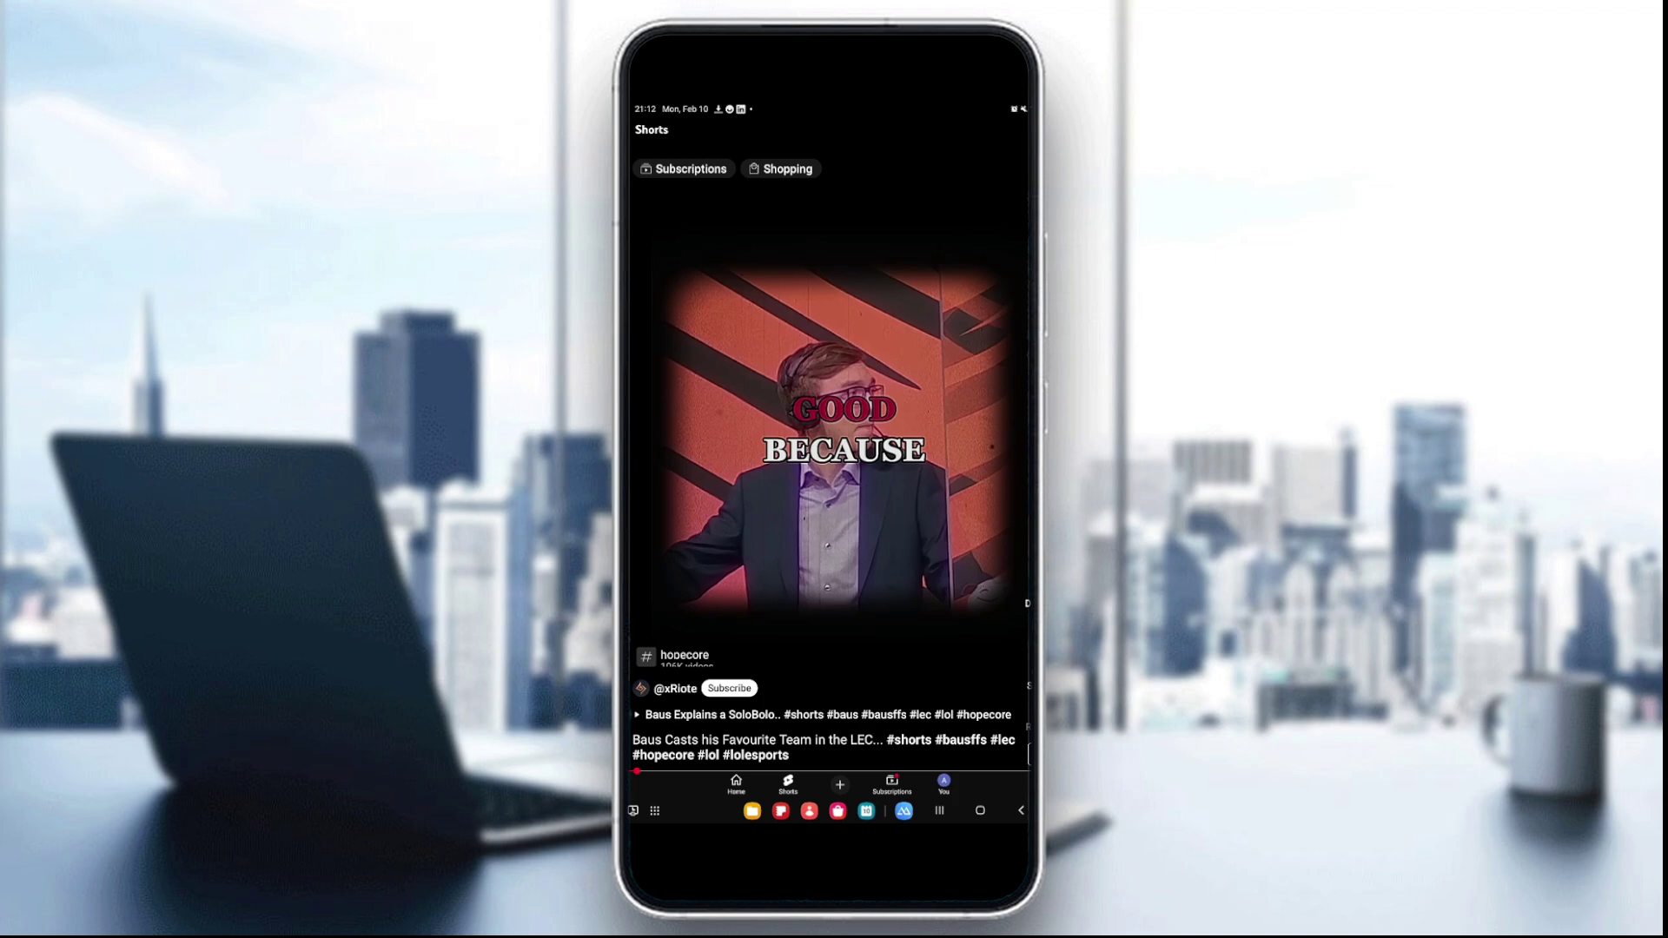
Copy the playing Short's link to the clipboard using the Share sheet's Copy link
click(1027, 674)
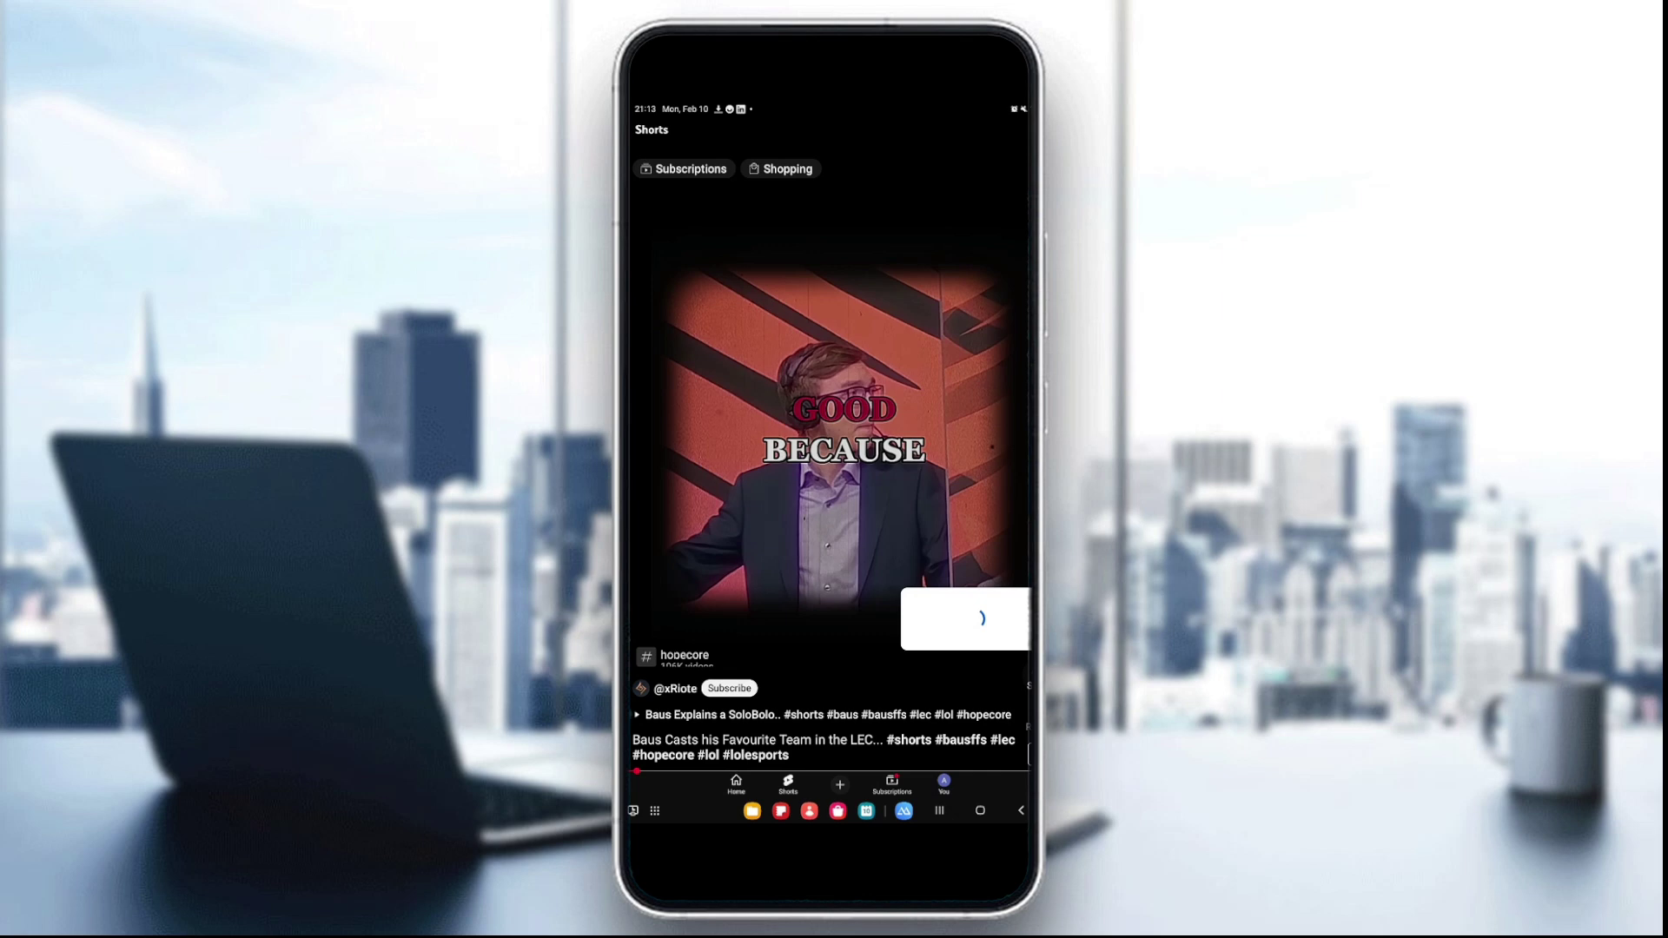
click(973, 618)
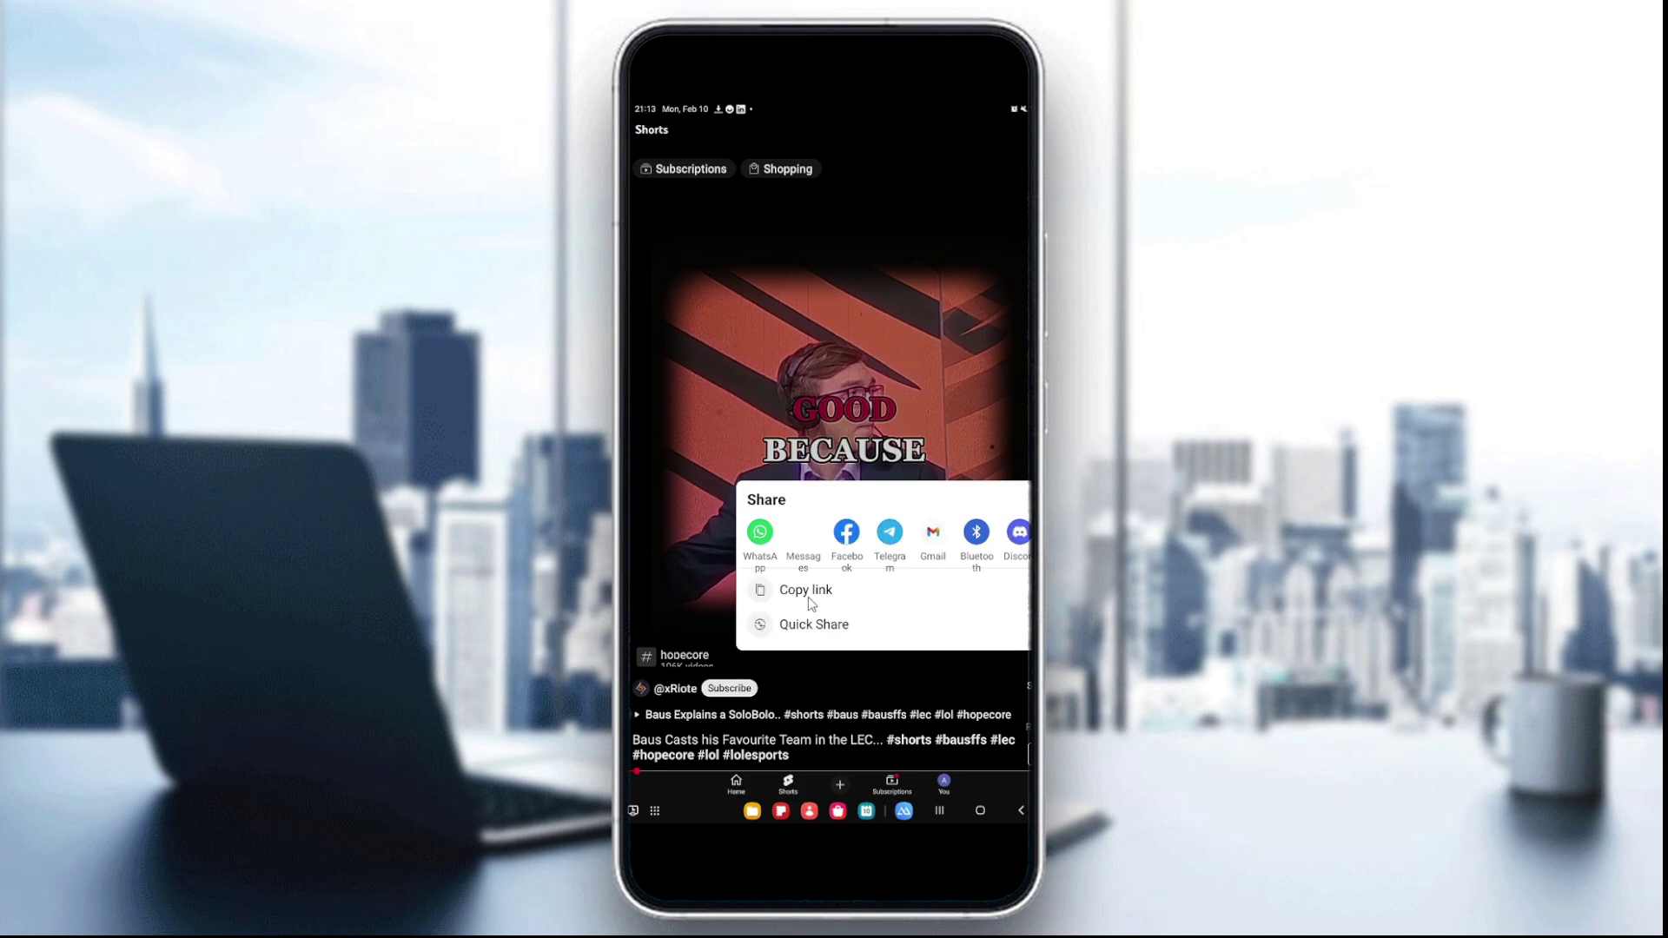
click(808, 596)
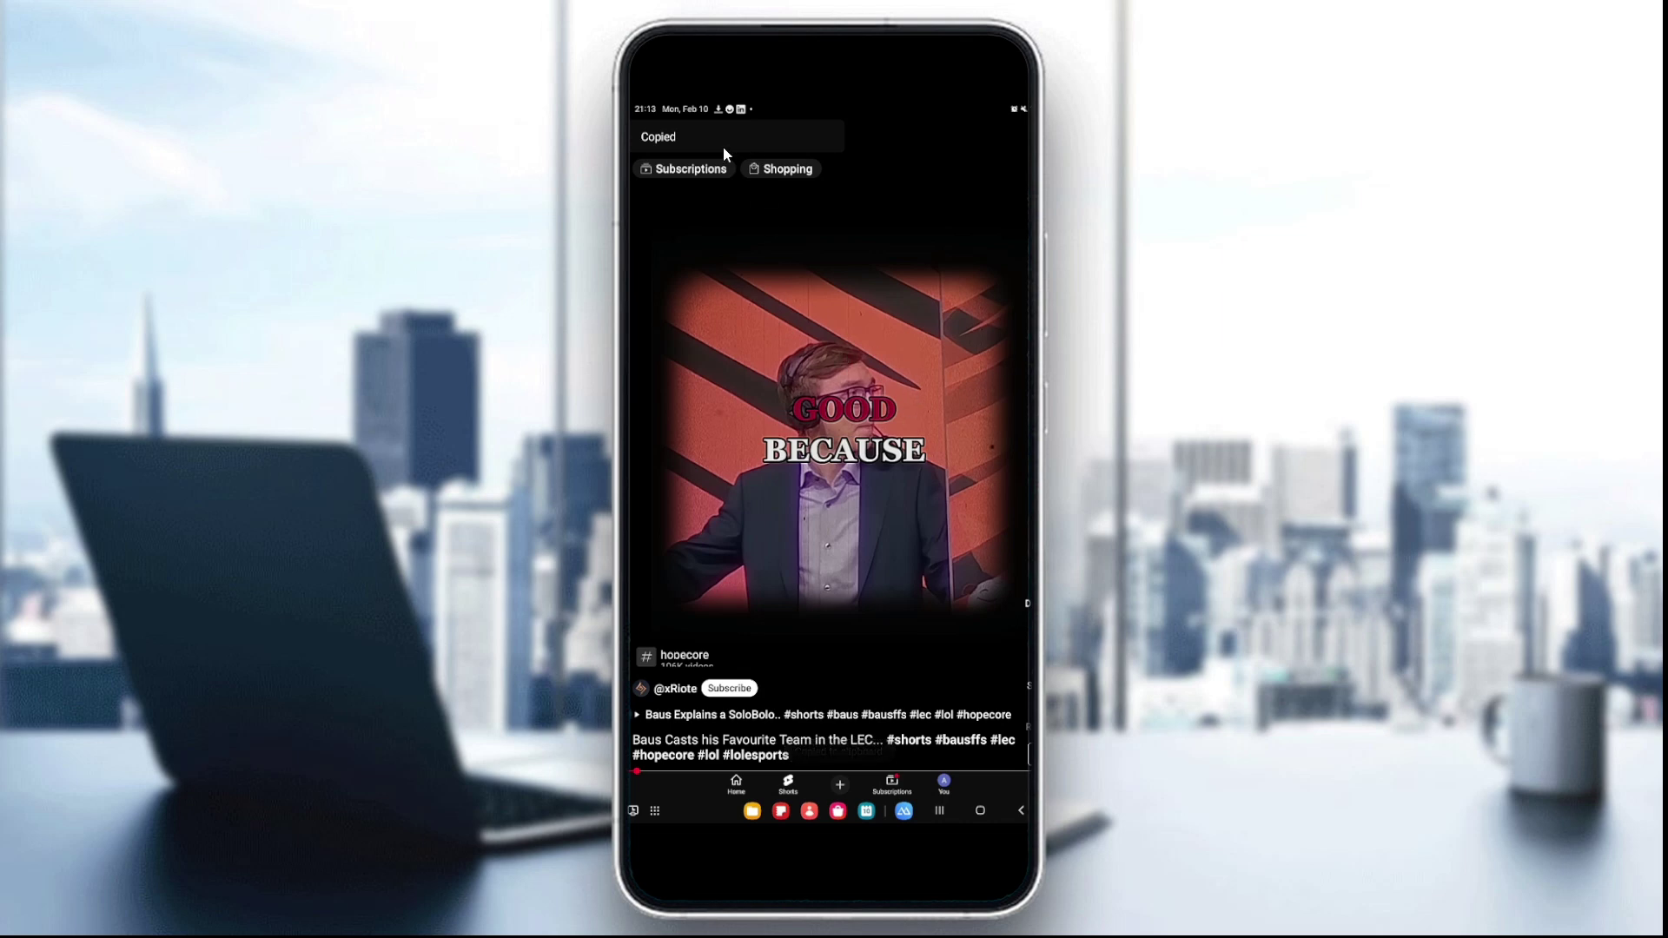
Exit YouTube to the home screen, closing an app opened by mistake
click(1018, 811)
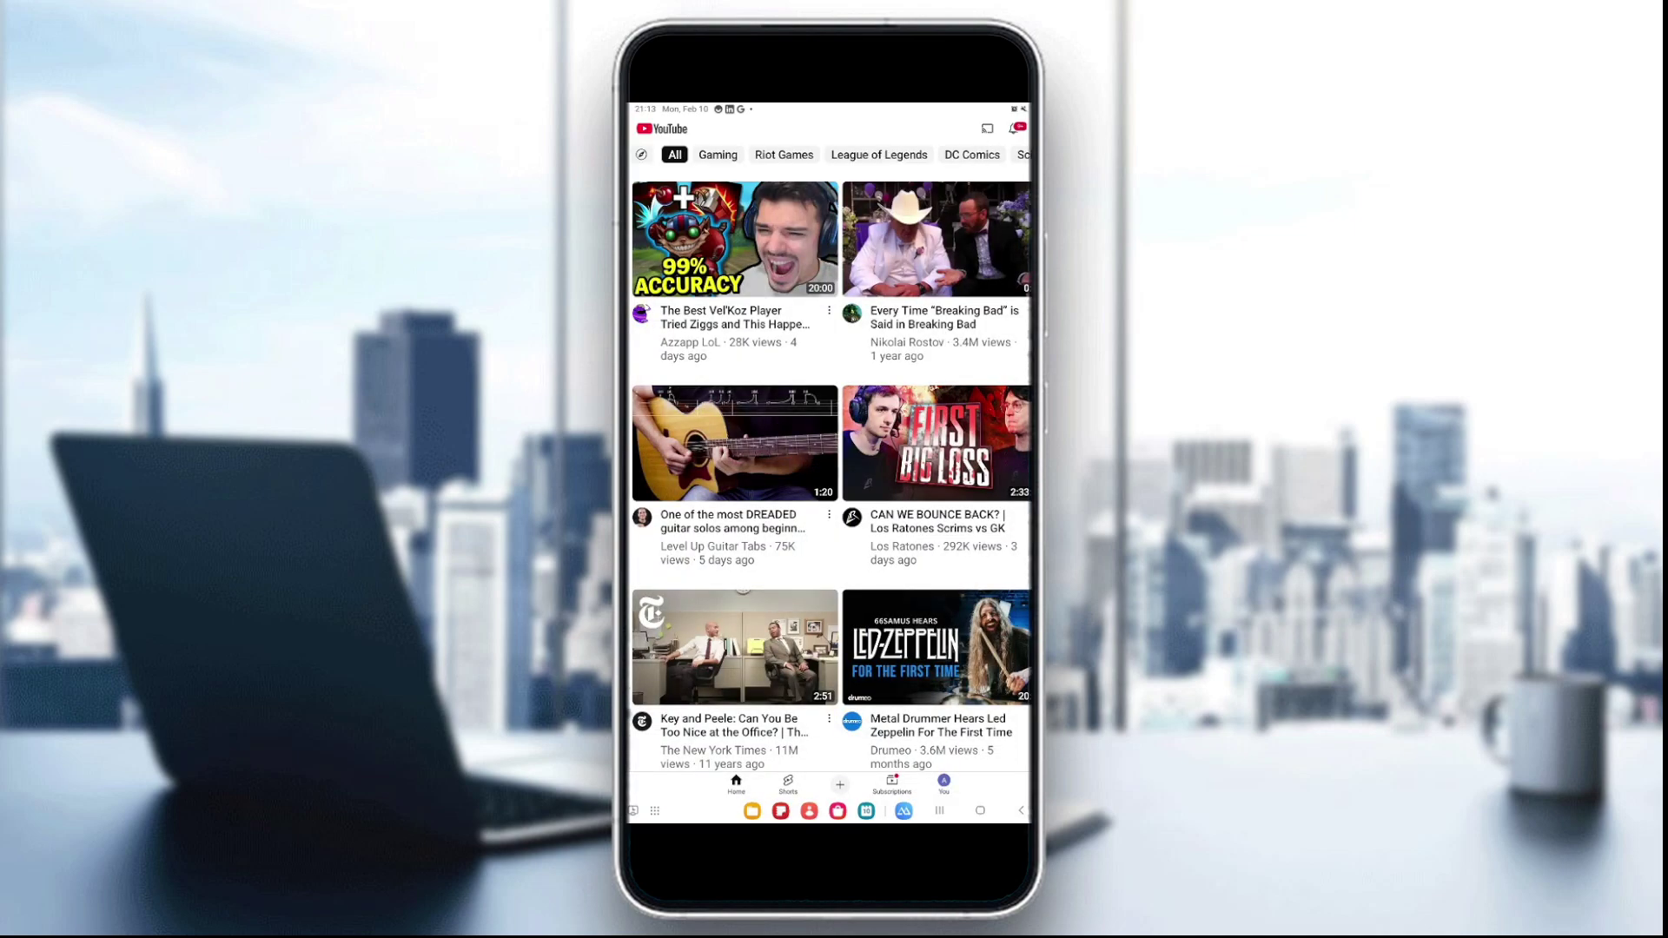
click(980, 811)
scroll(867, 235, down, 2)
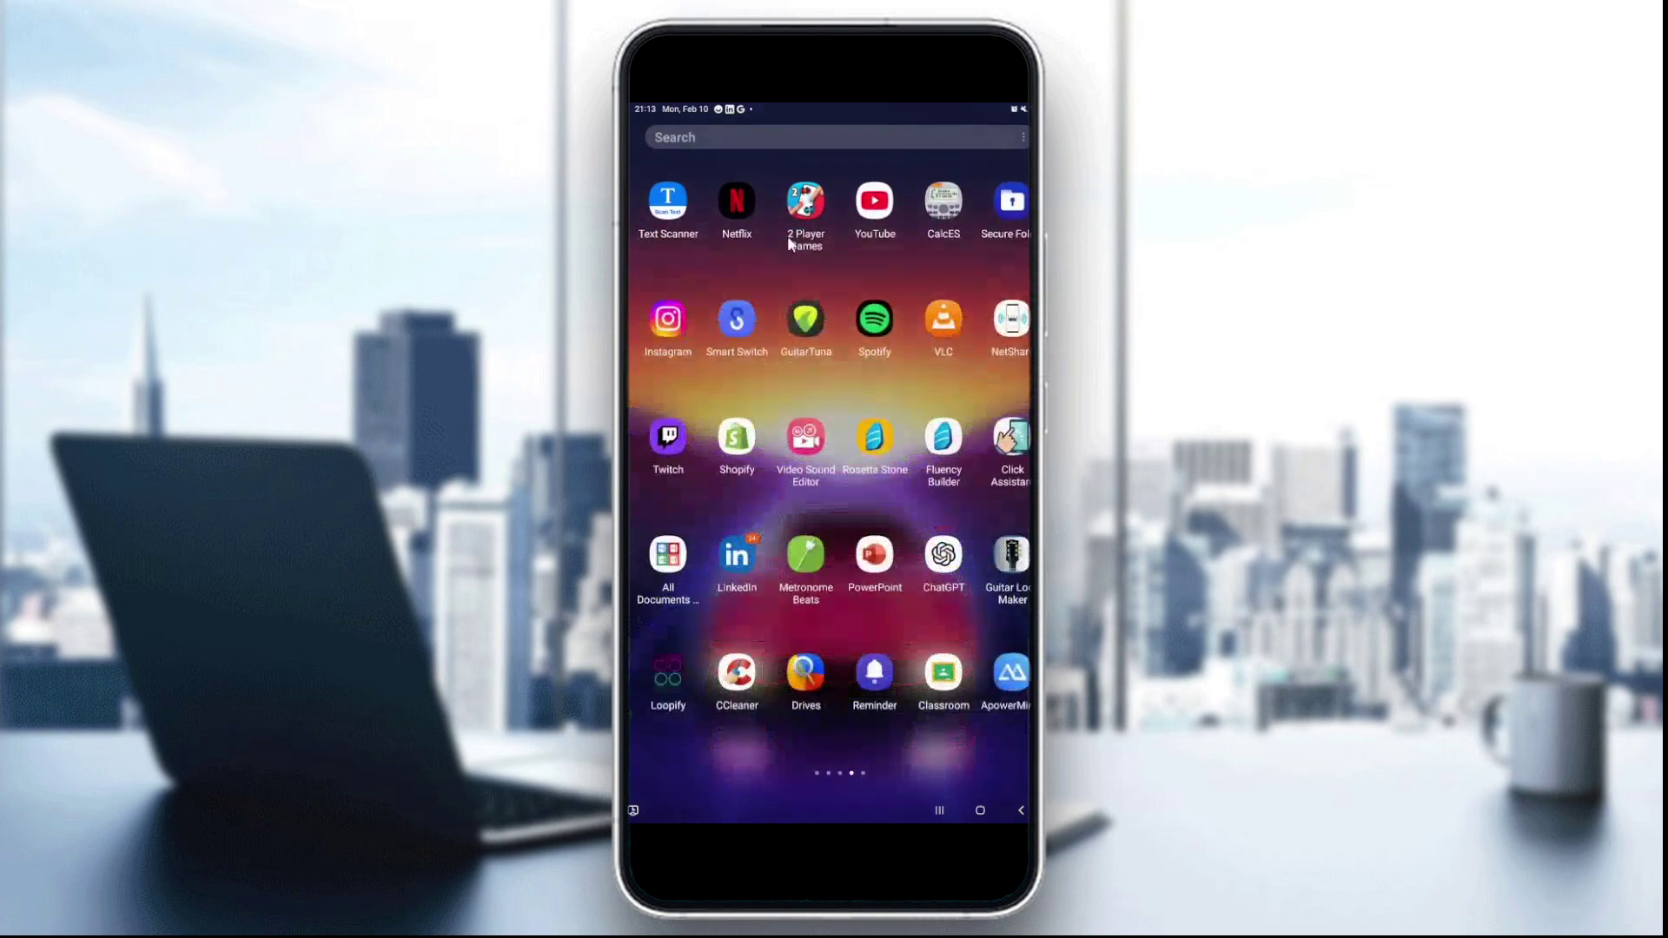
scroll(898, 233, up, 2)
click(874, 304)
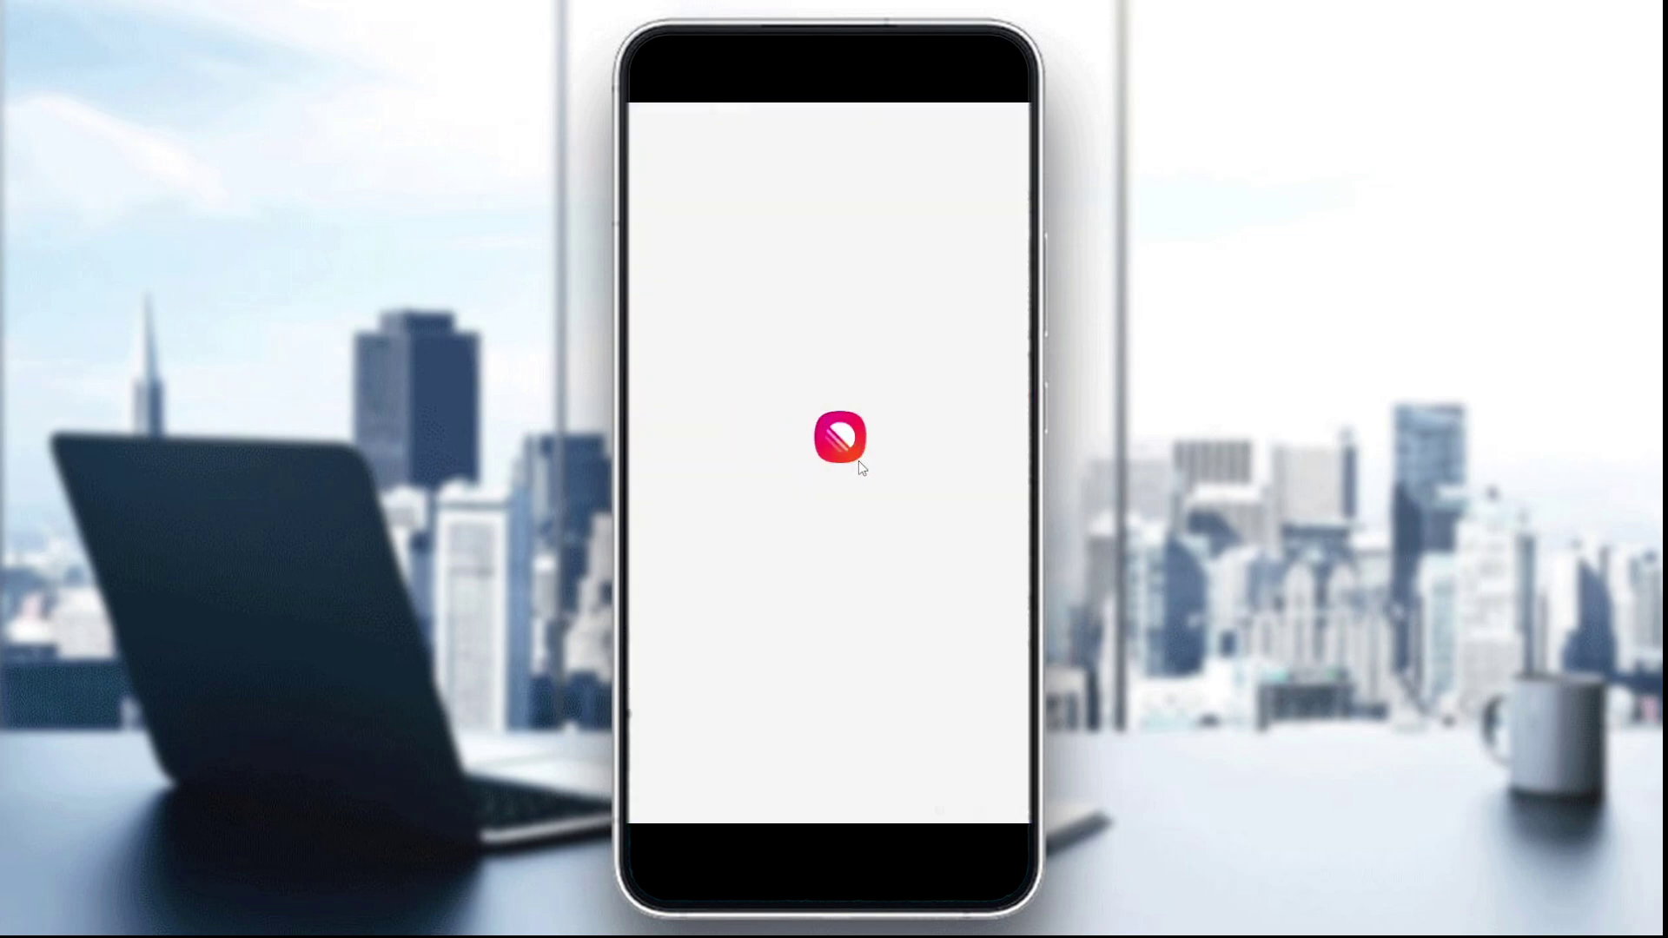
click(980, 810)
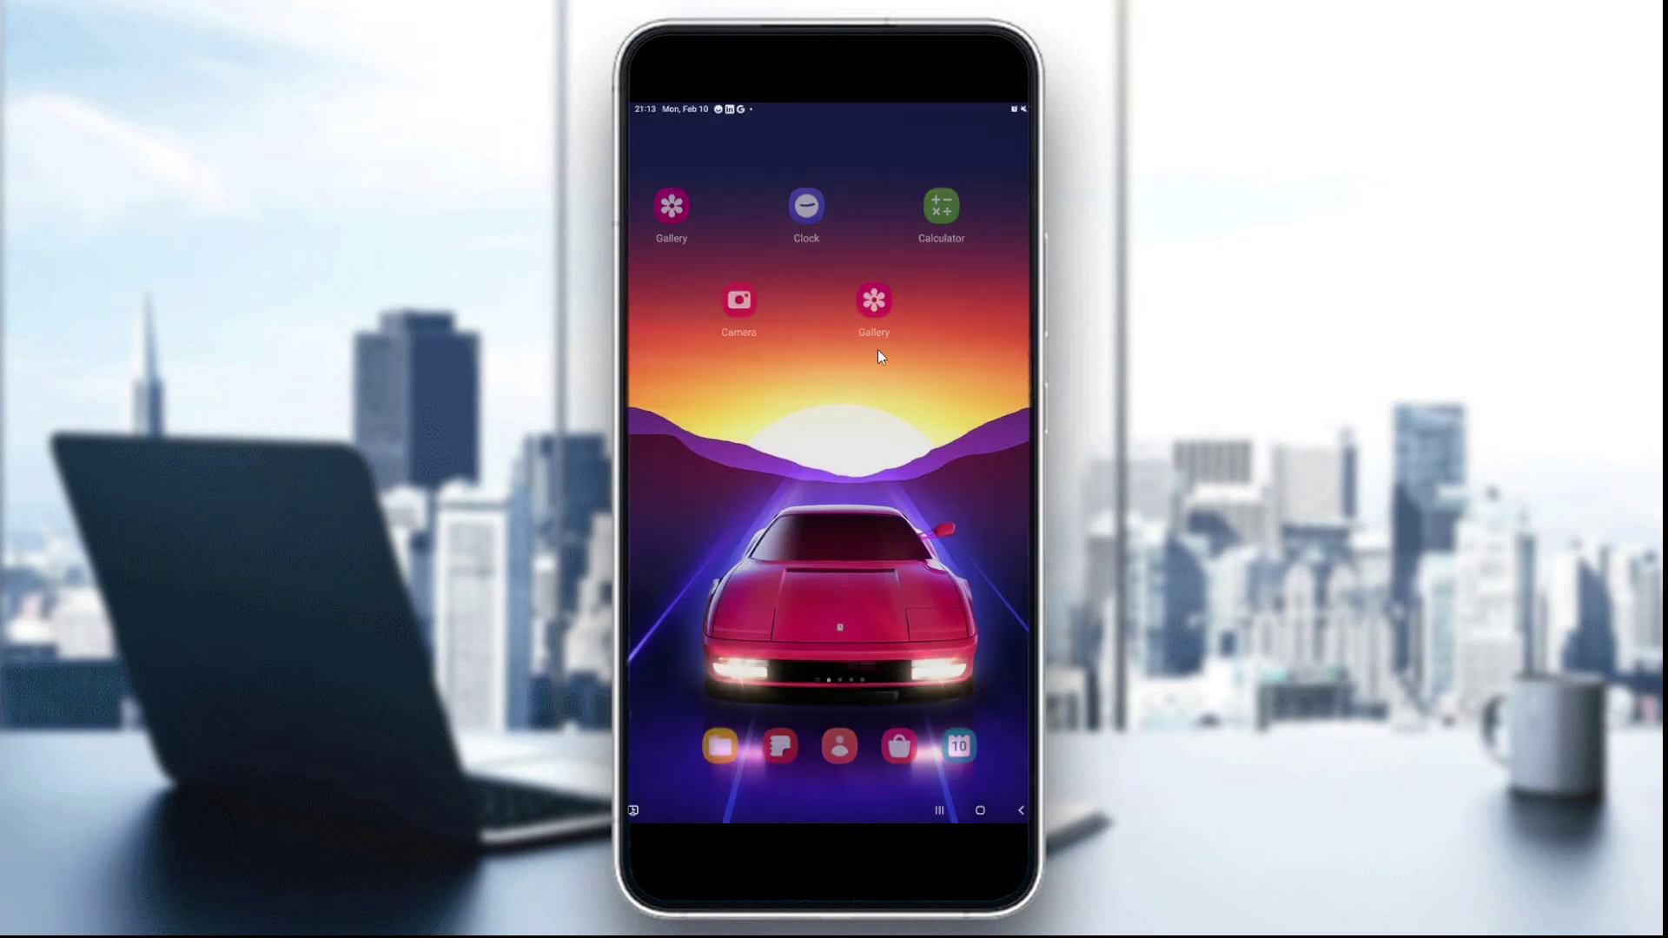
Page through the app drawer to find and launch Google Play Store
scroll(864, 334, down, 2)
scroll(912, 309, down, 2)
scroll(912, 309, up, 1)
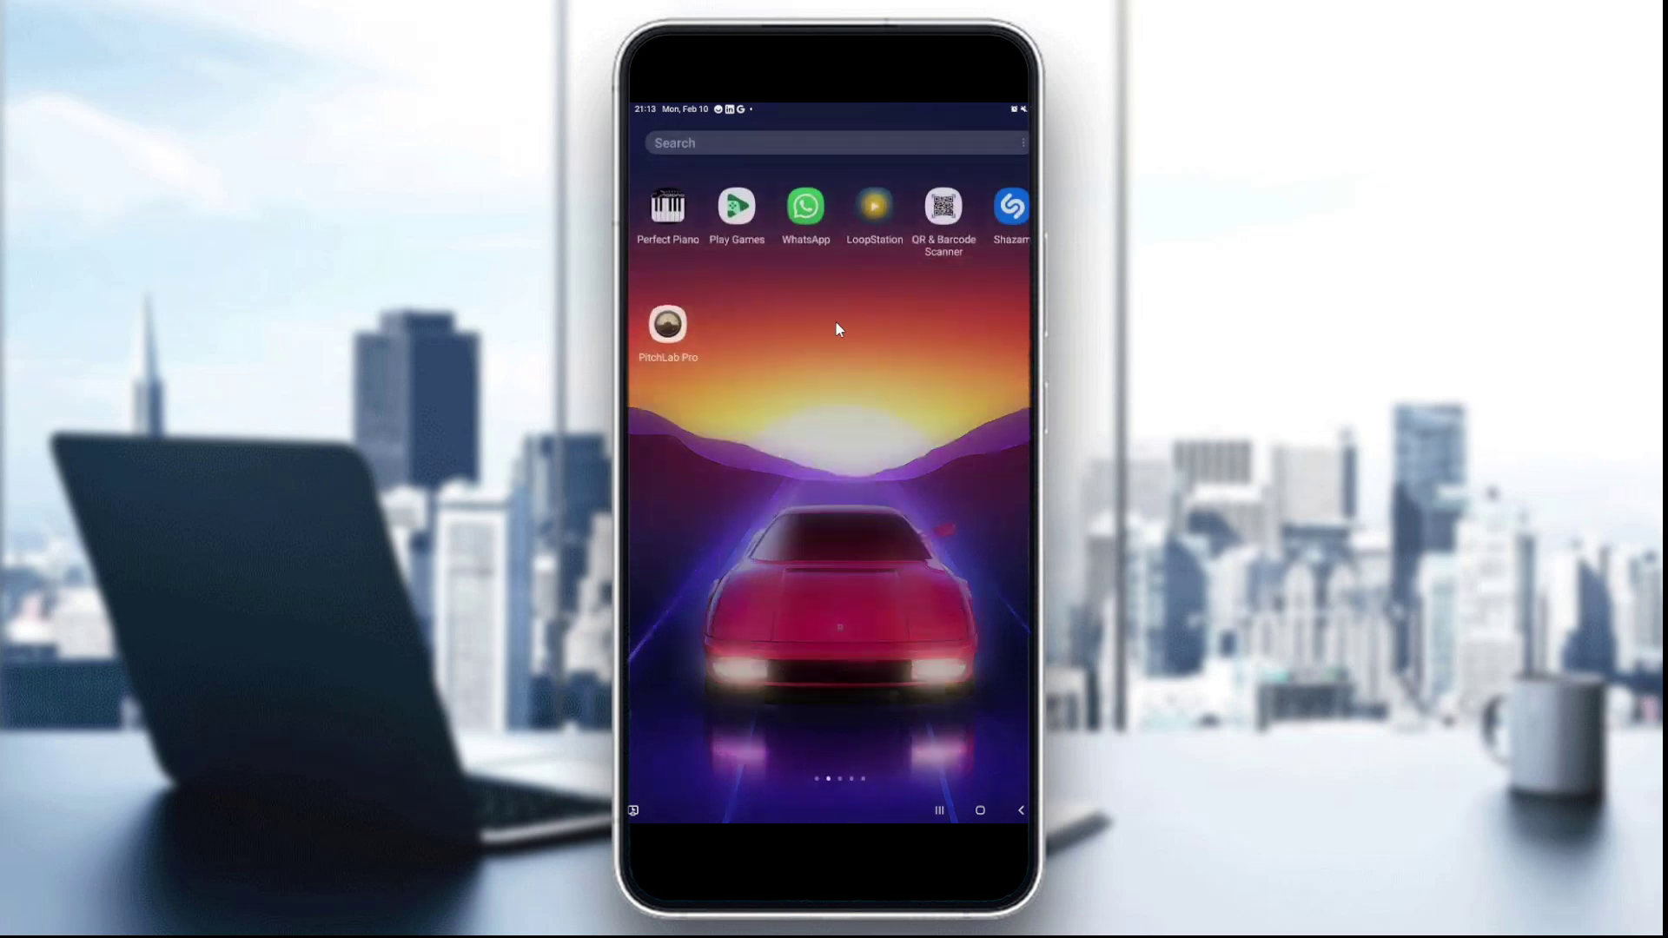
scroll(836, 321, up, 2)
scroll(738, 276, down, 1)
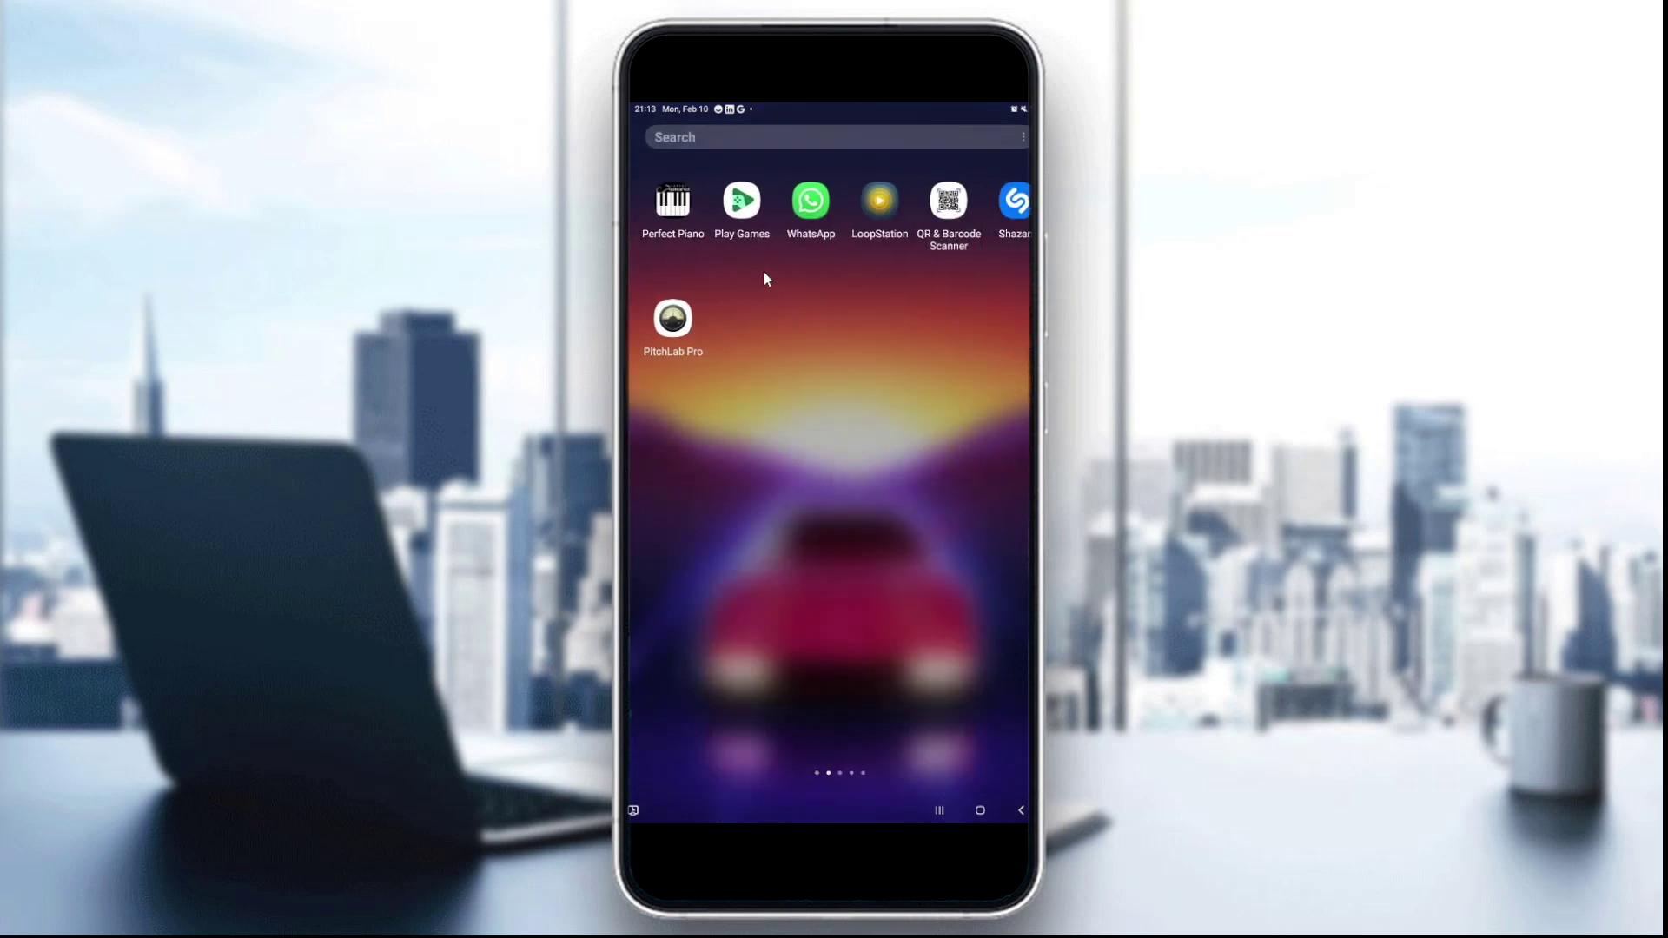
scroll(868, 277, up, 1)
click(1010, 205)
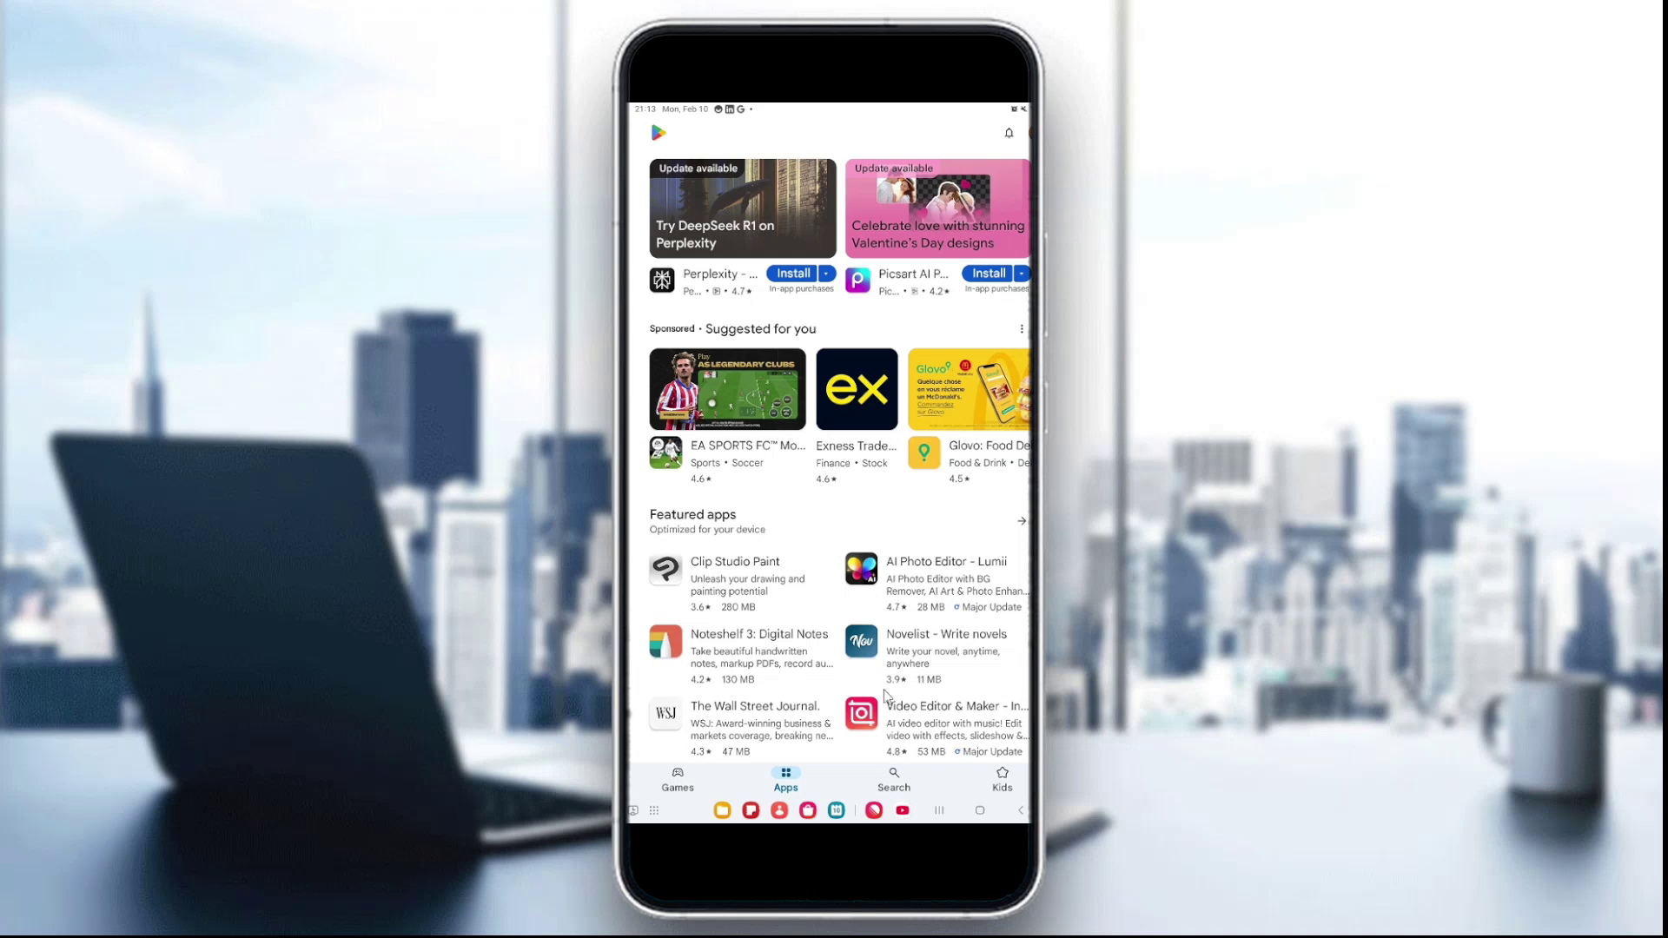
Search the Play Store for 'youtube video downloader'
click(895, 780)
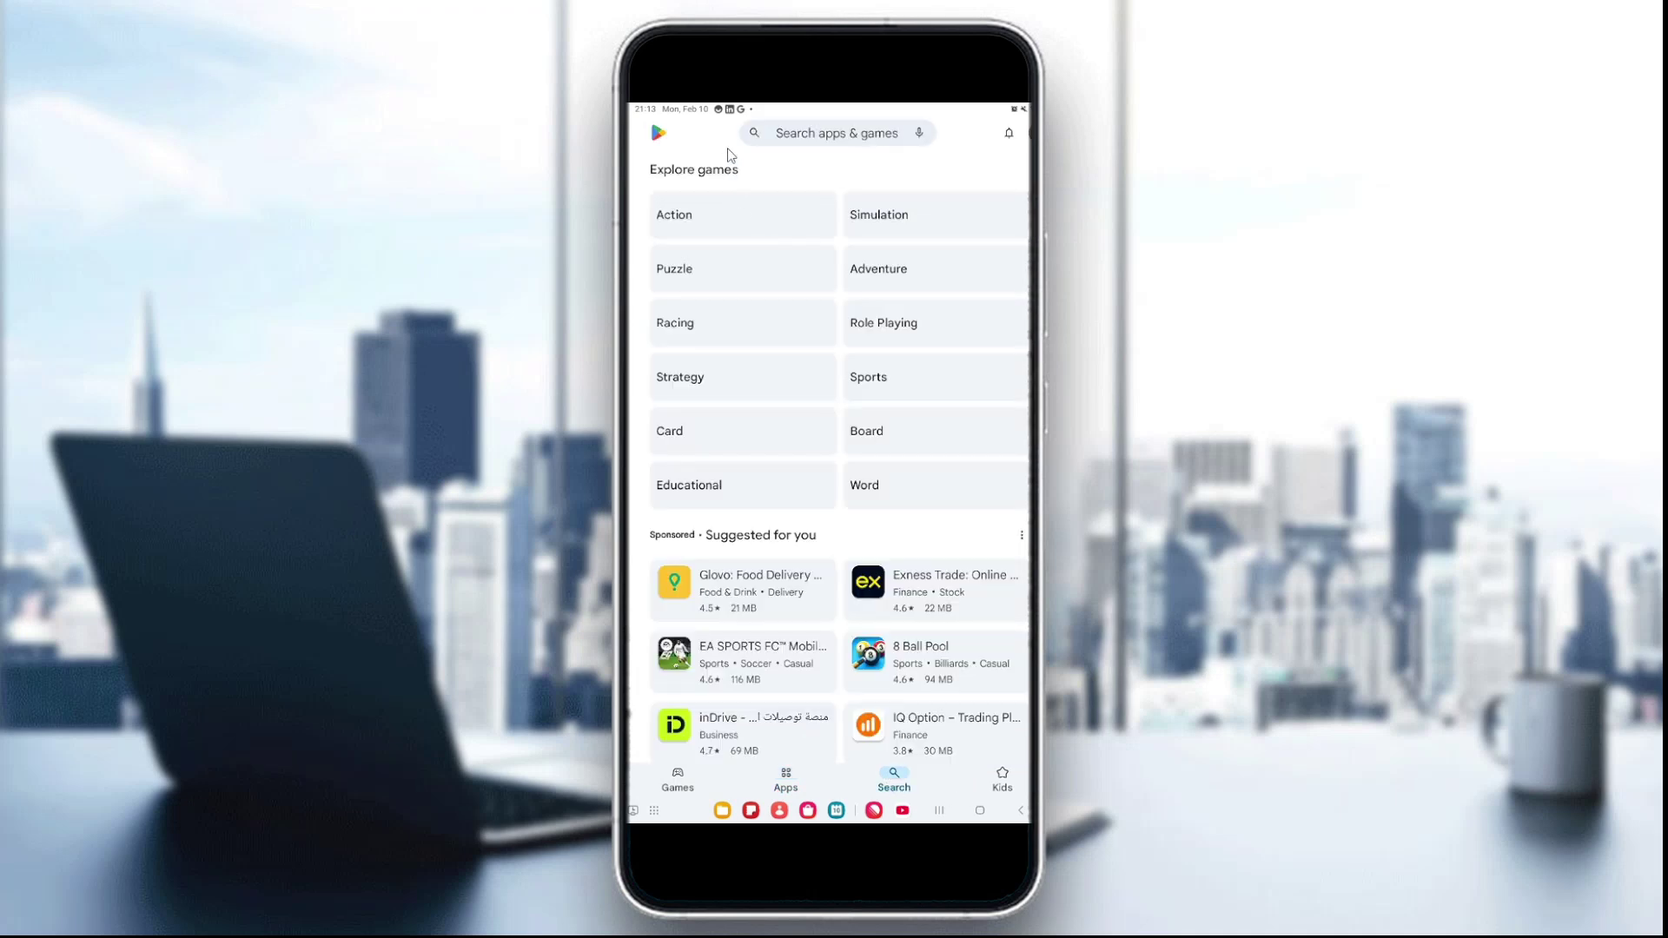
click(826, 132)
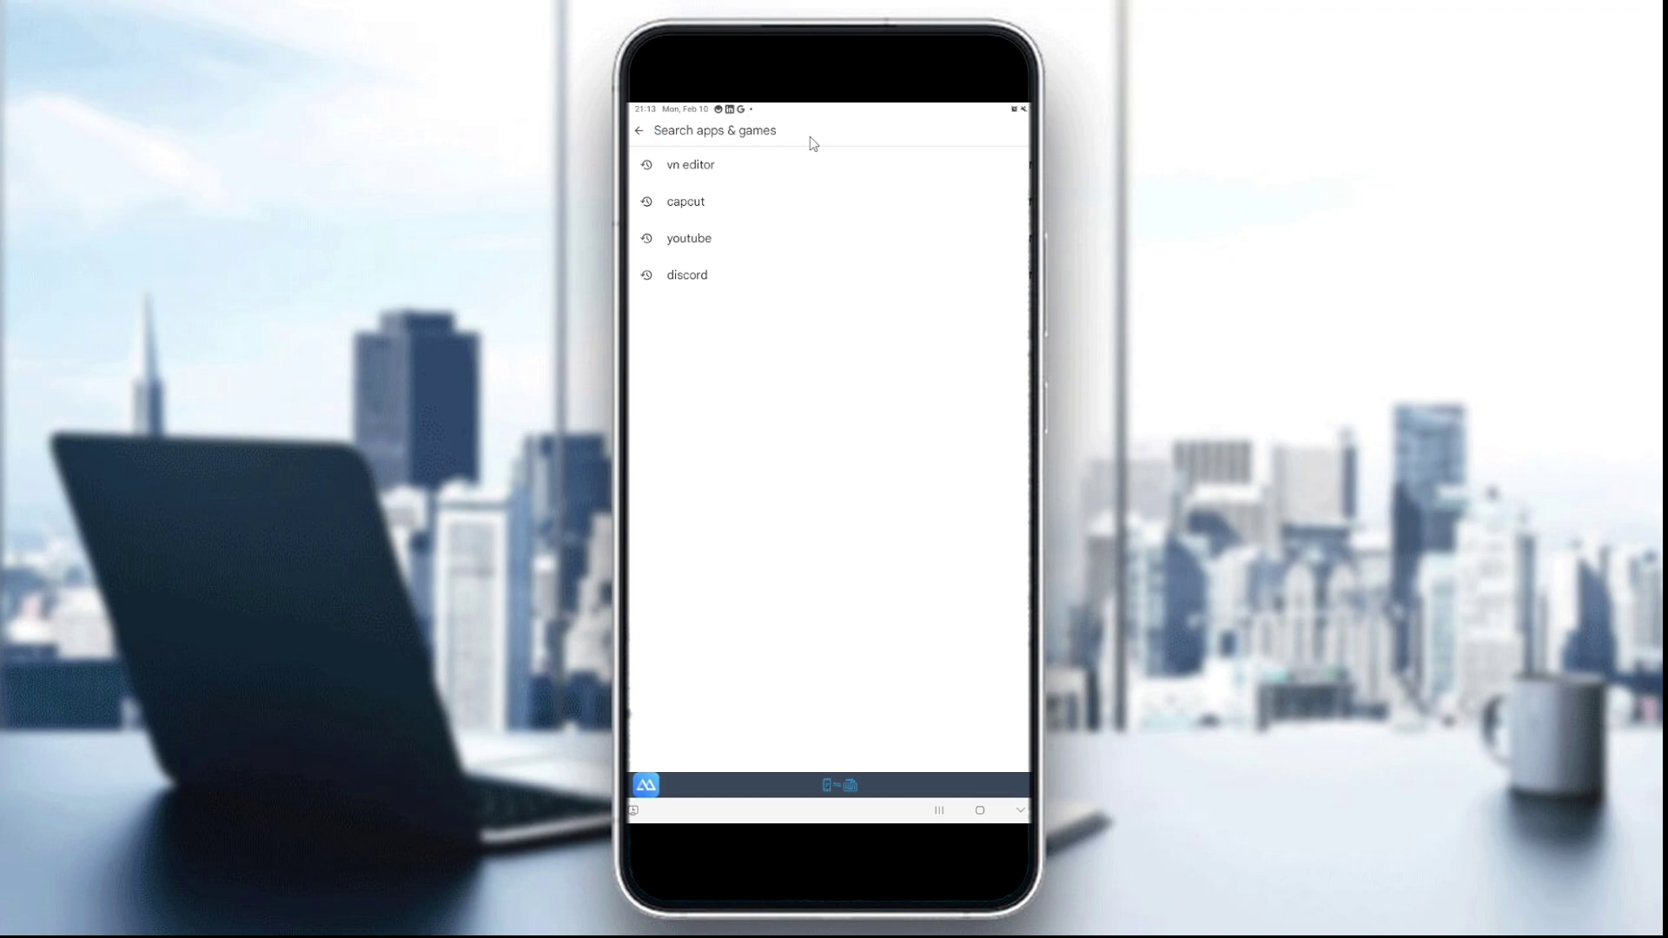
text(youtube )
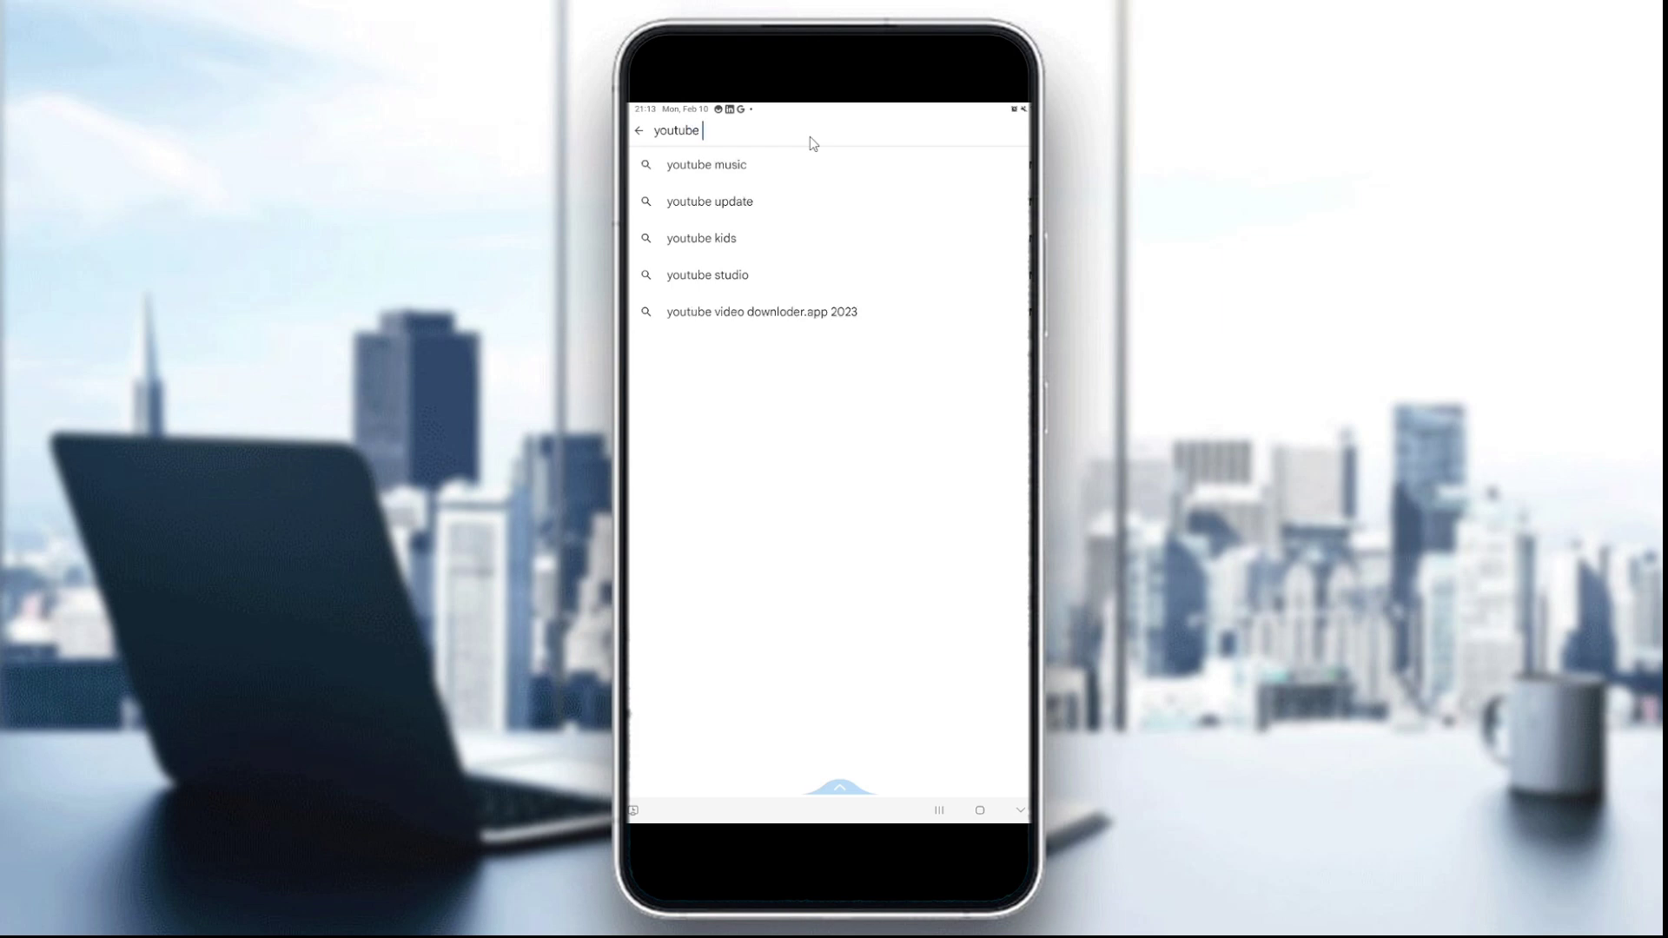
text(vide)
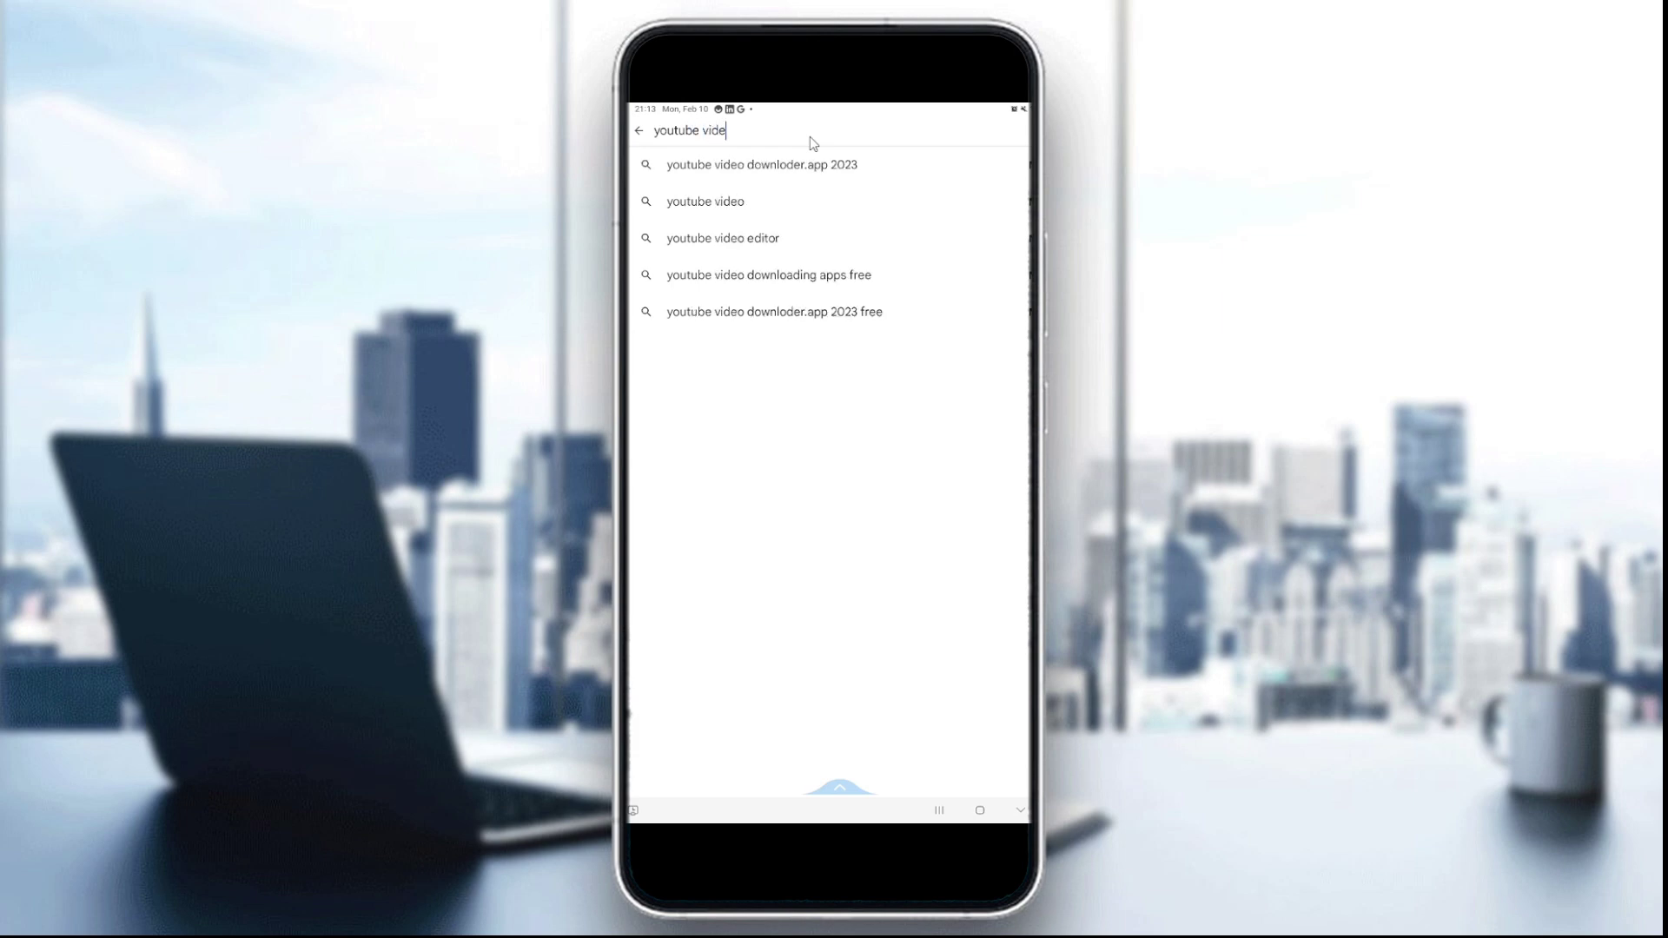
text(o down)
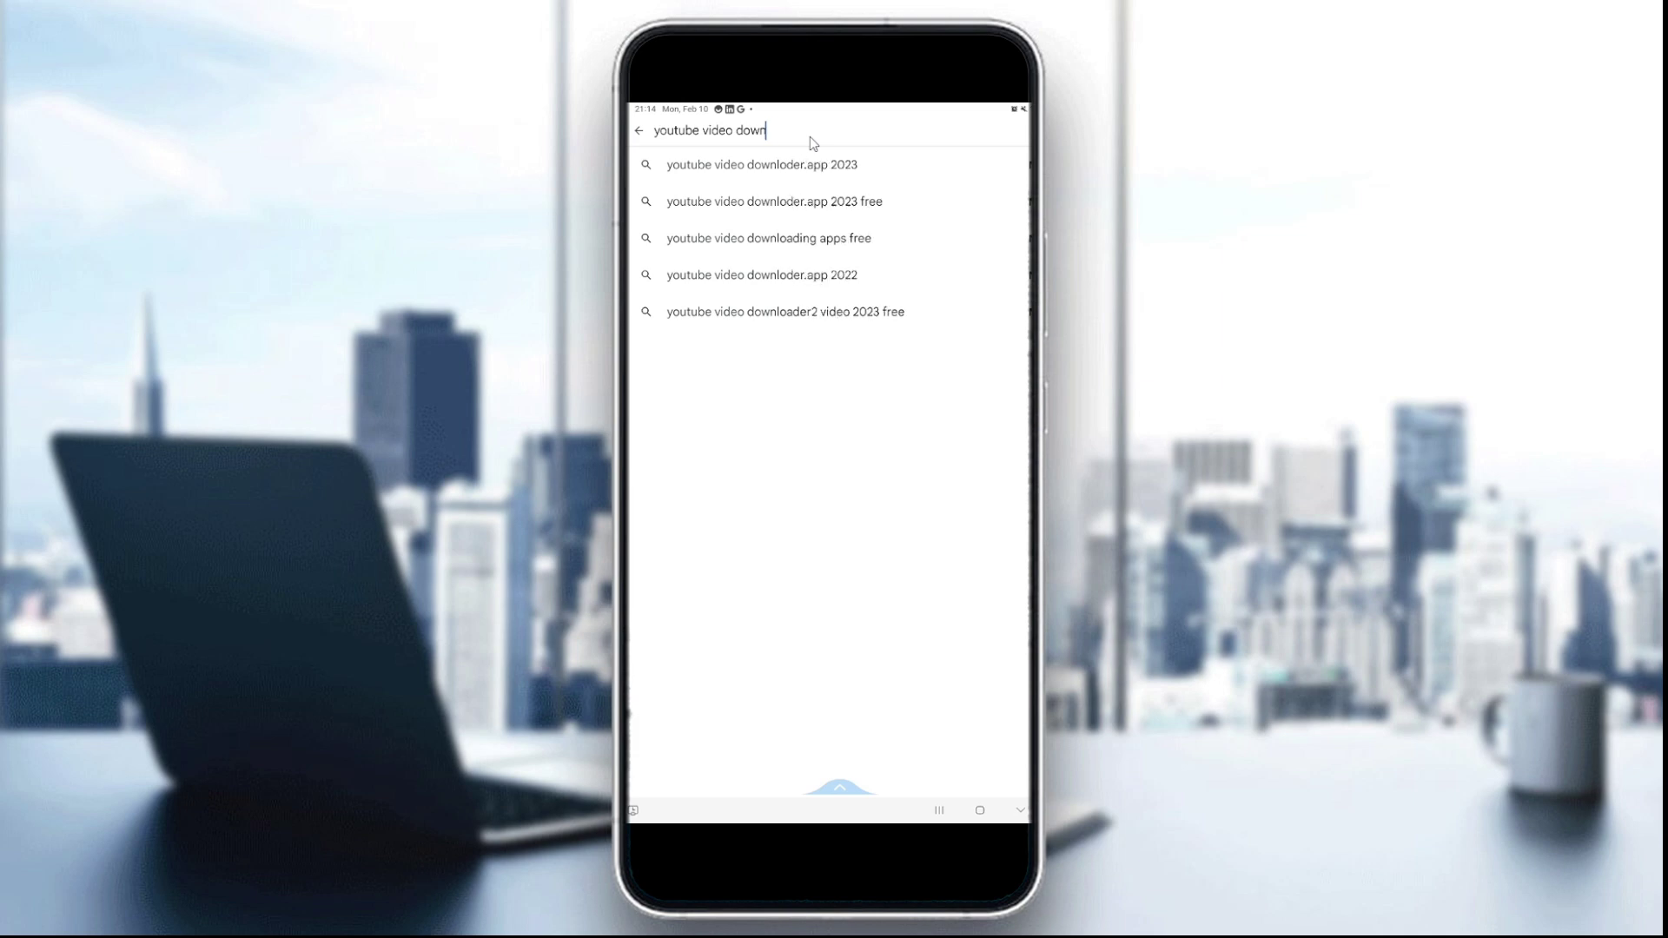
text(loader)
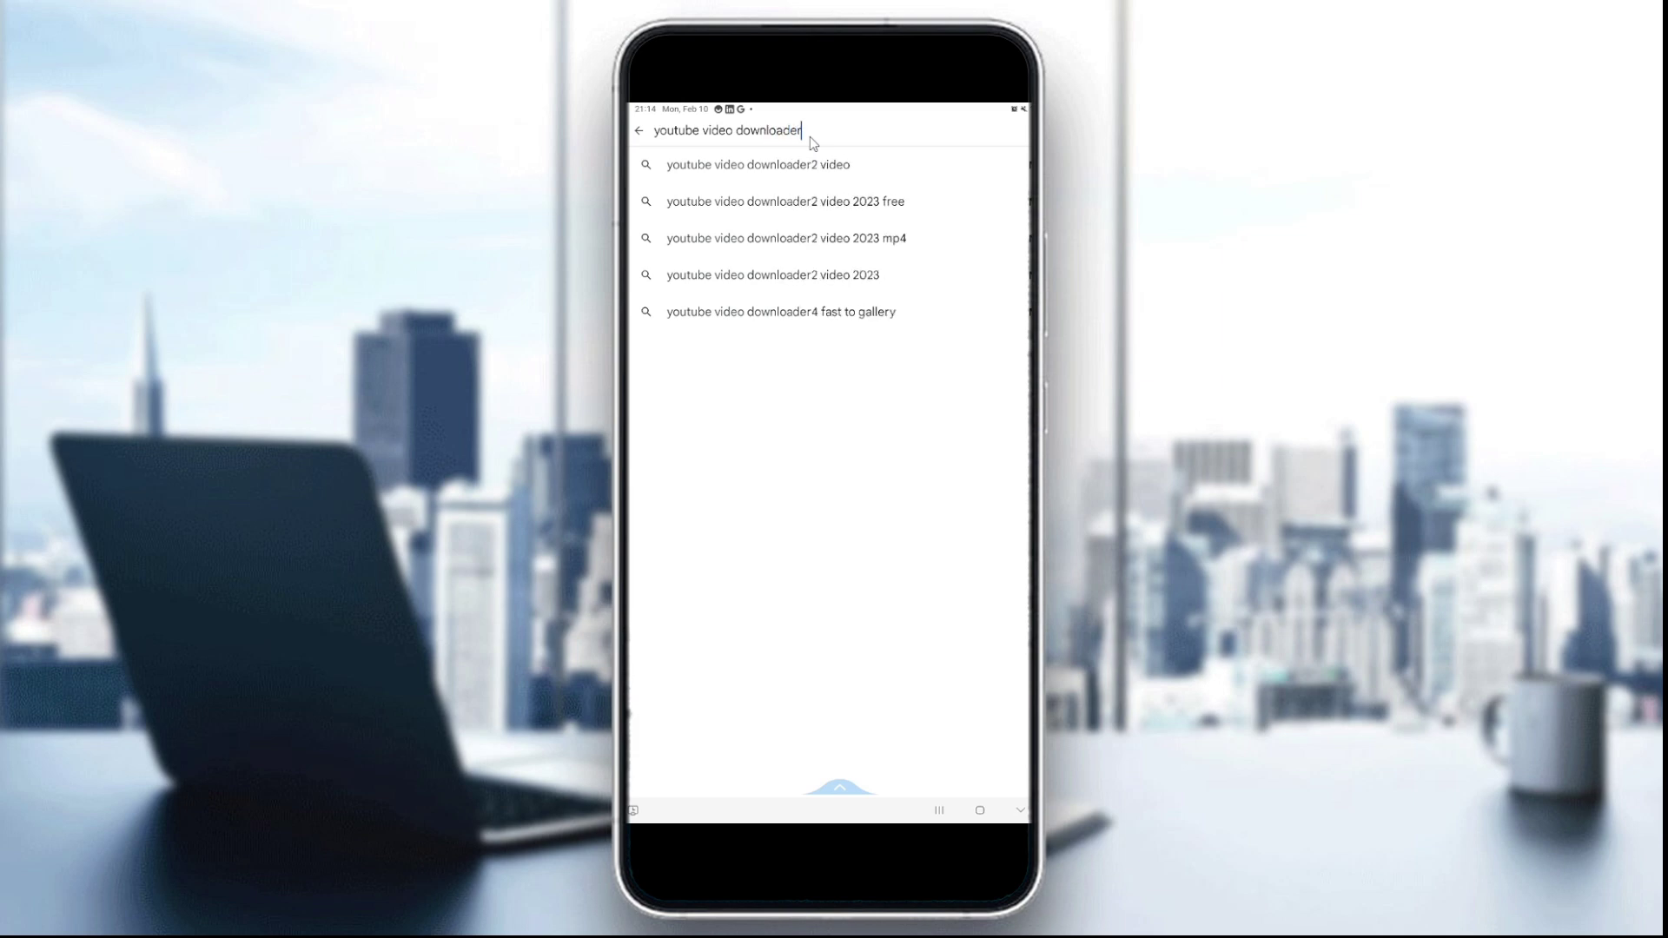
key(Return)
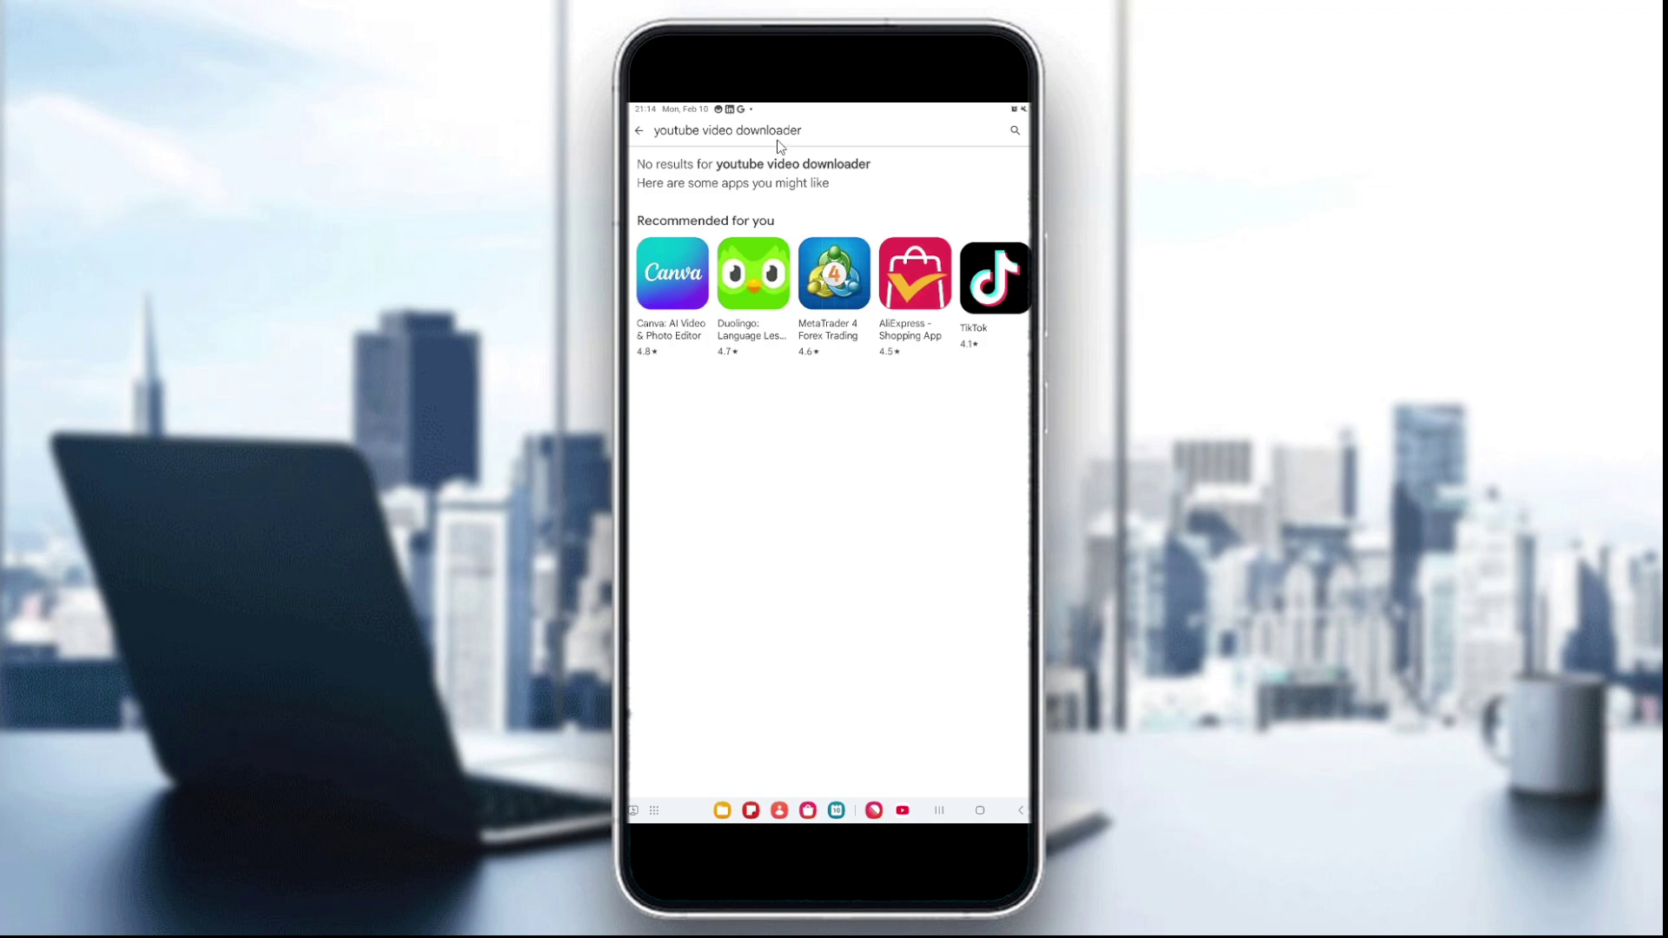
Replace the query with the 'mp3 convert app' suggestion, then go to the home screen
click(1014, 132)
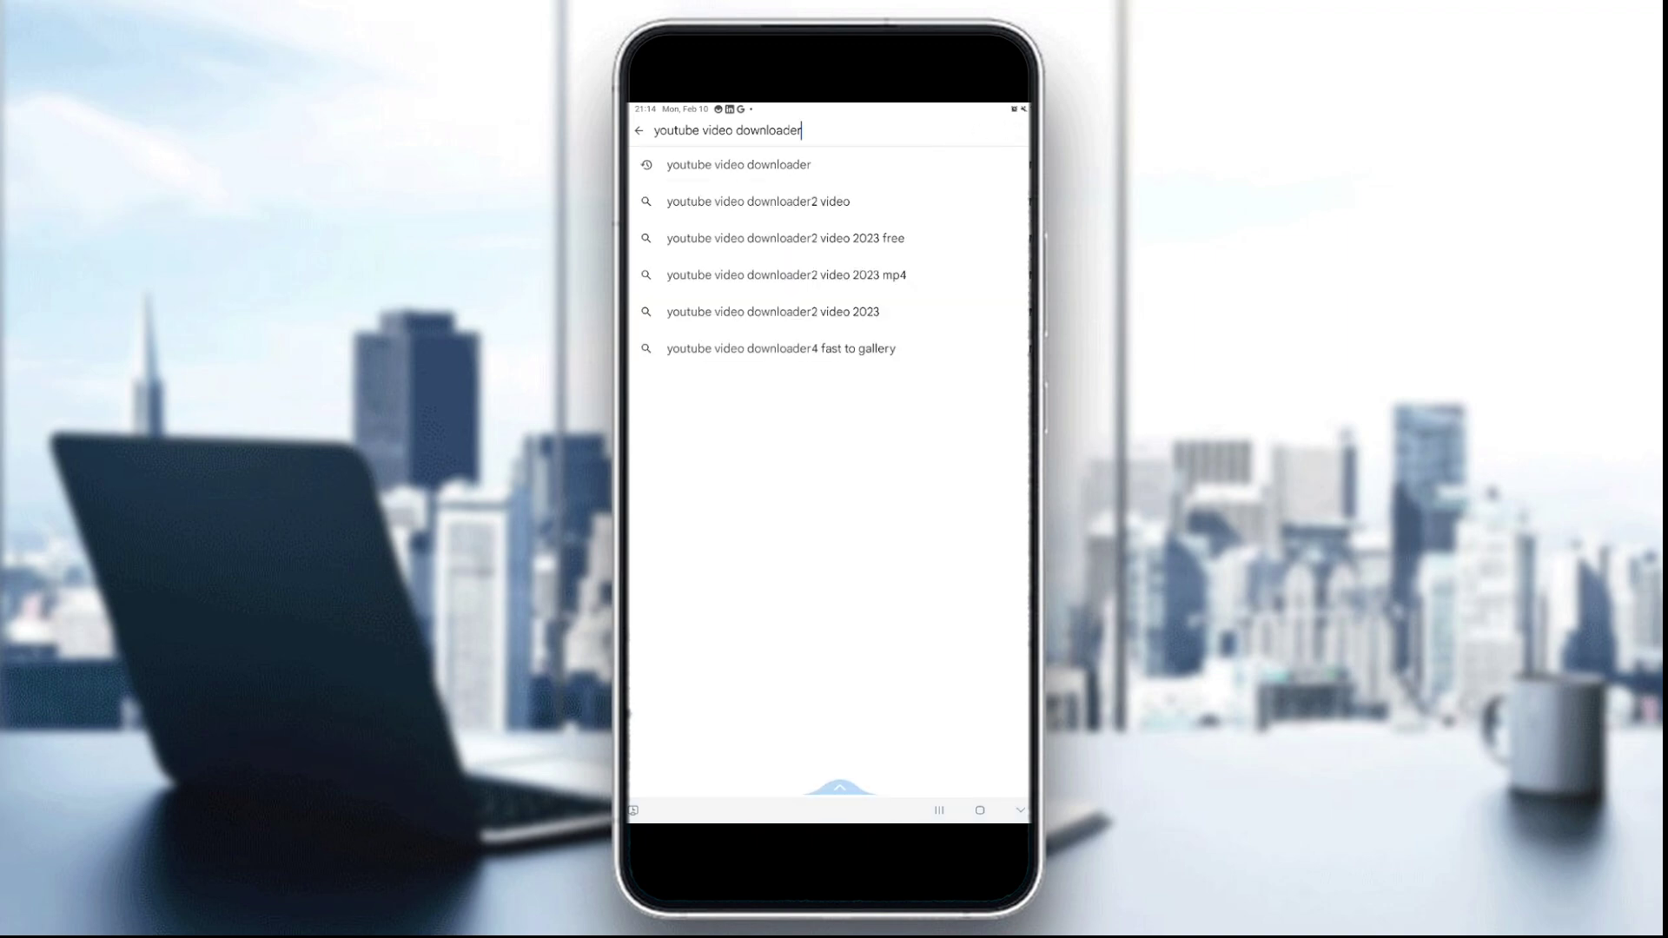
key(ctrl+a)
key(BackSpace)
text(mp)
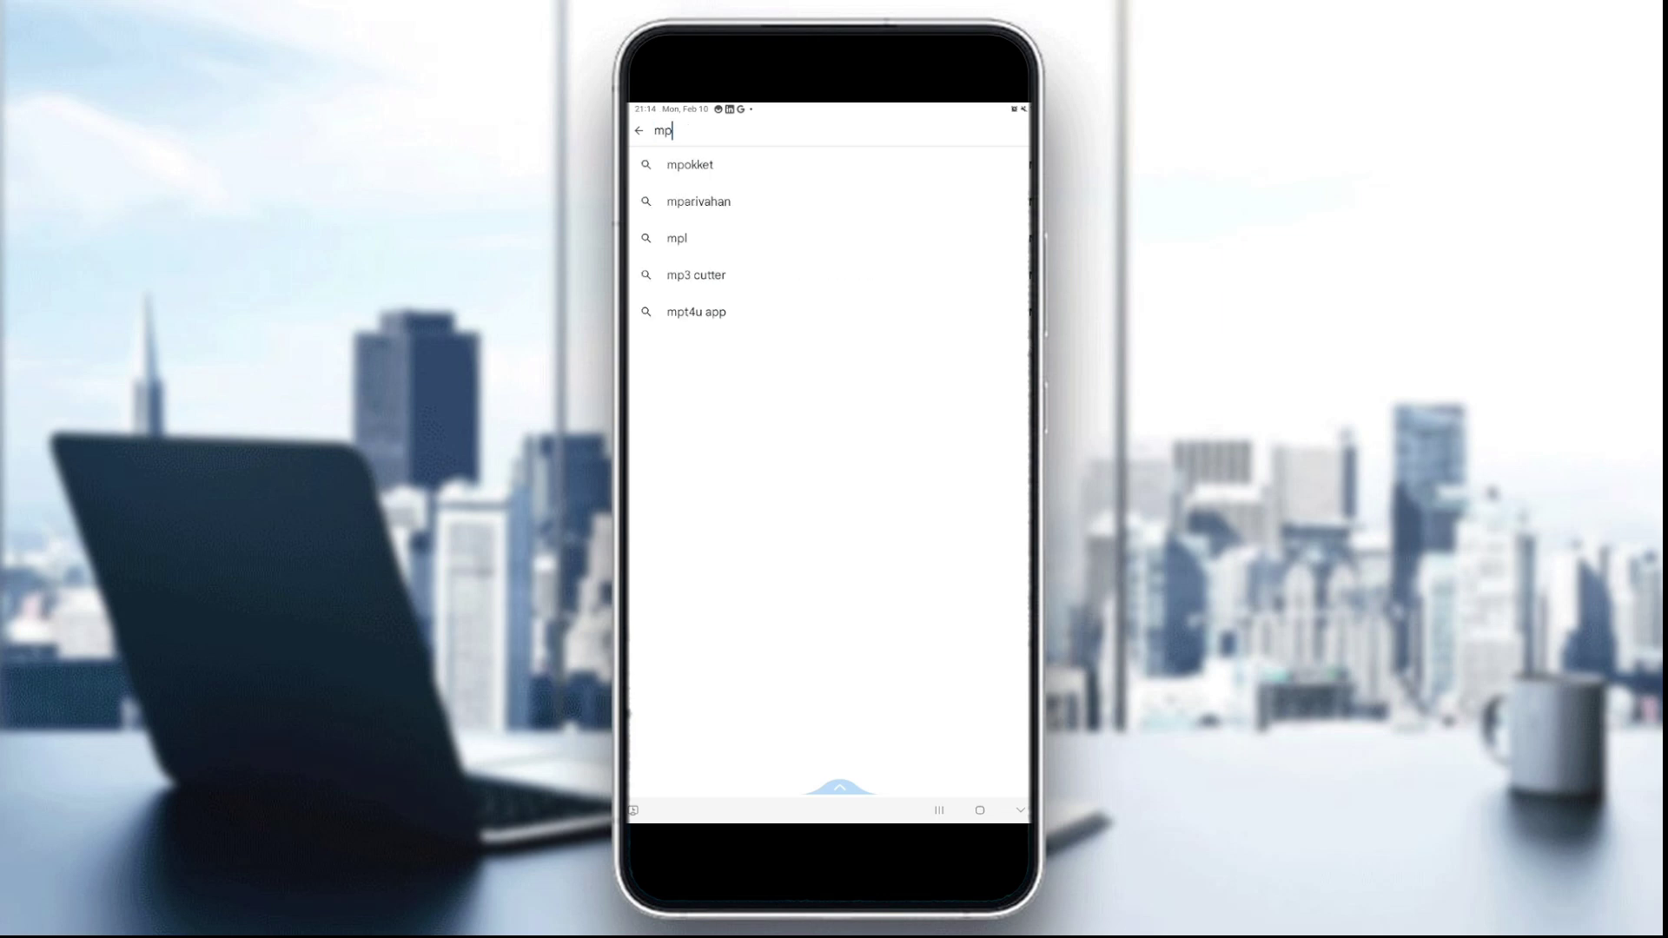
text(3)
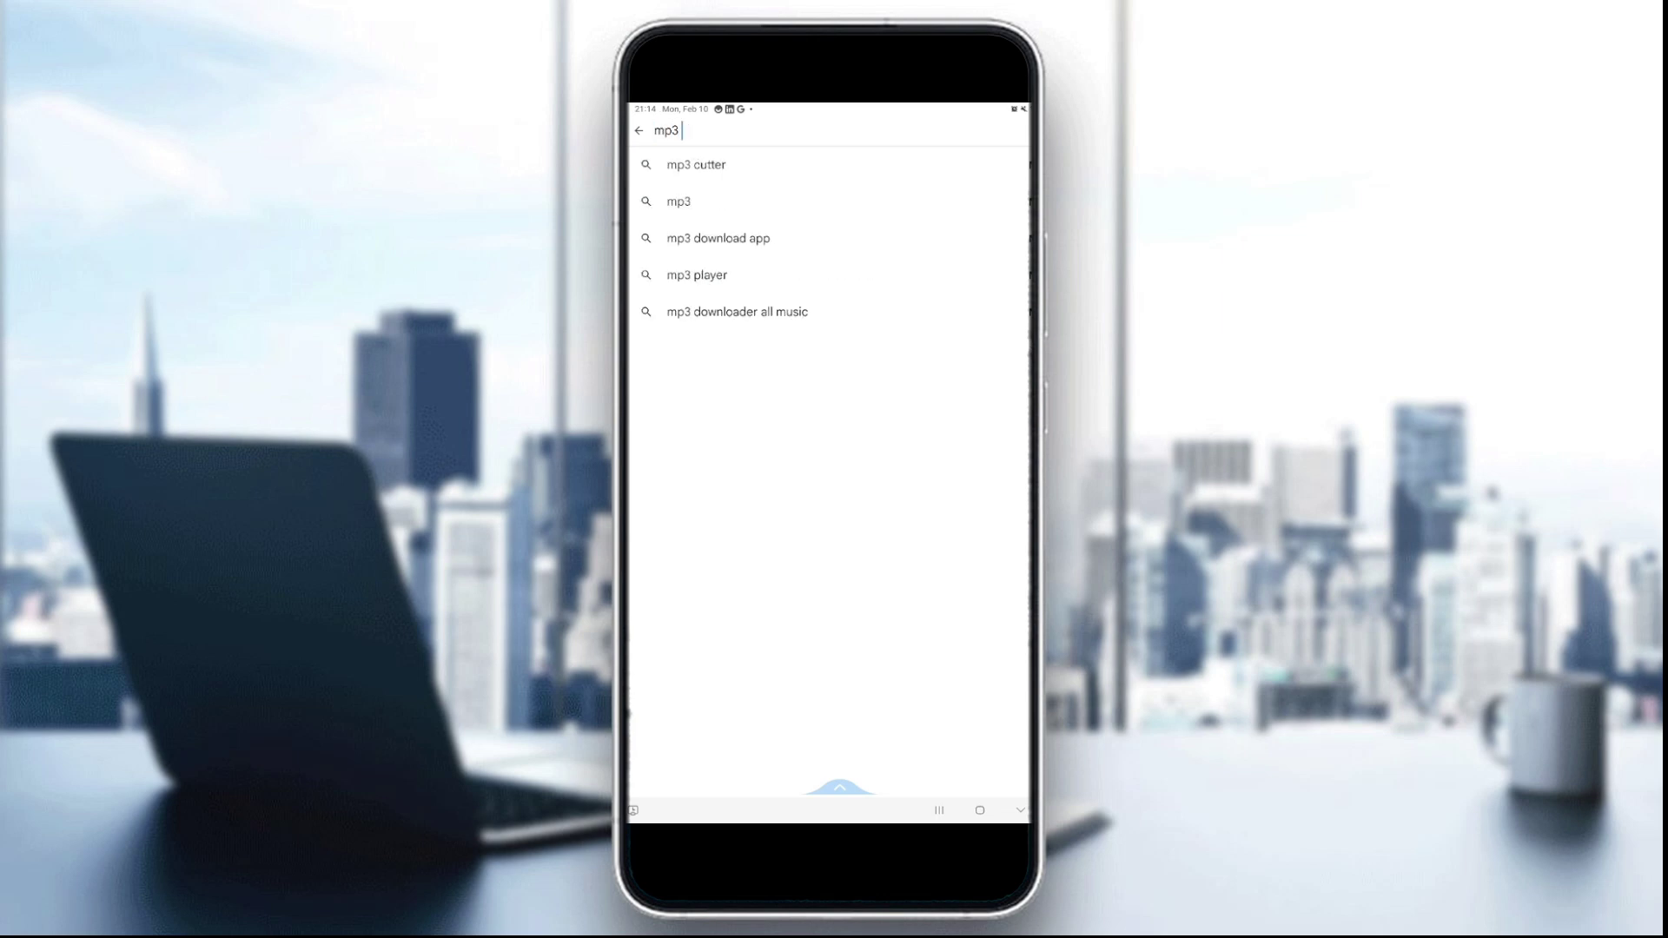
text( conv)
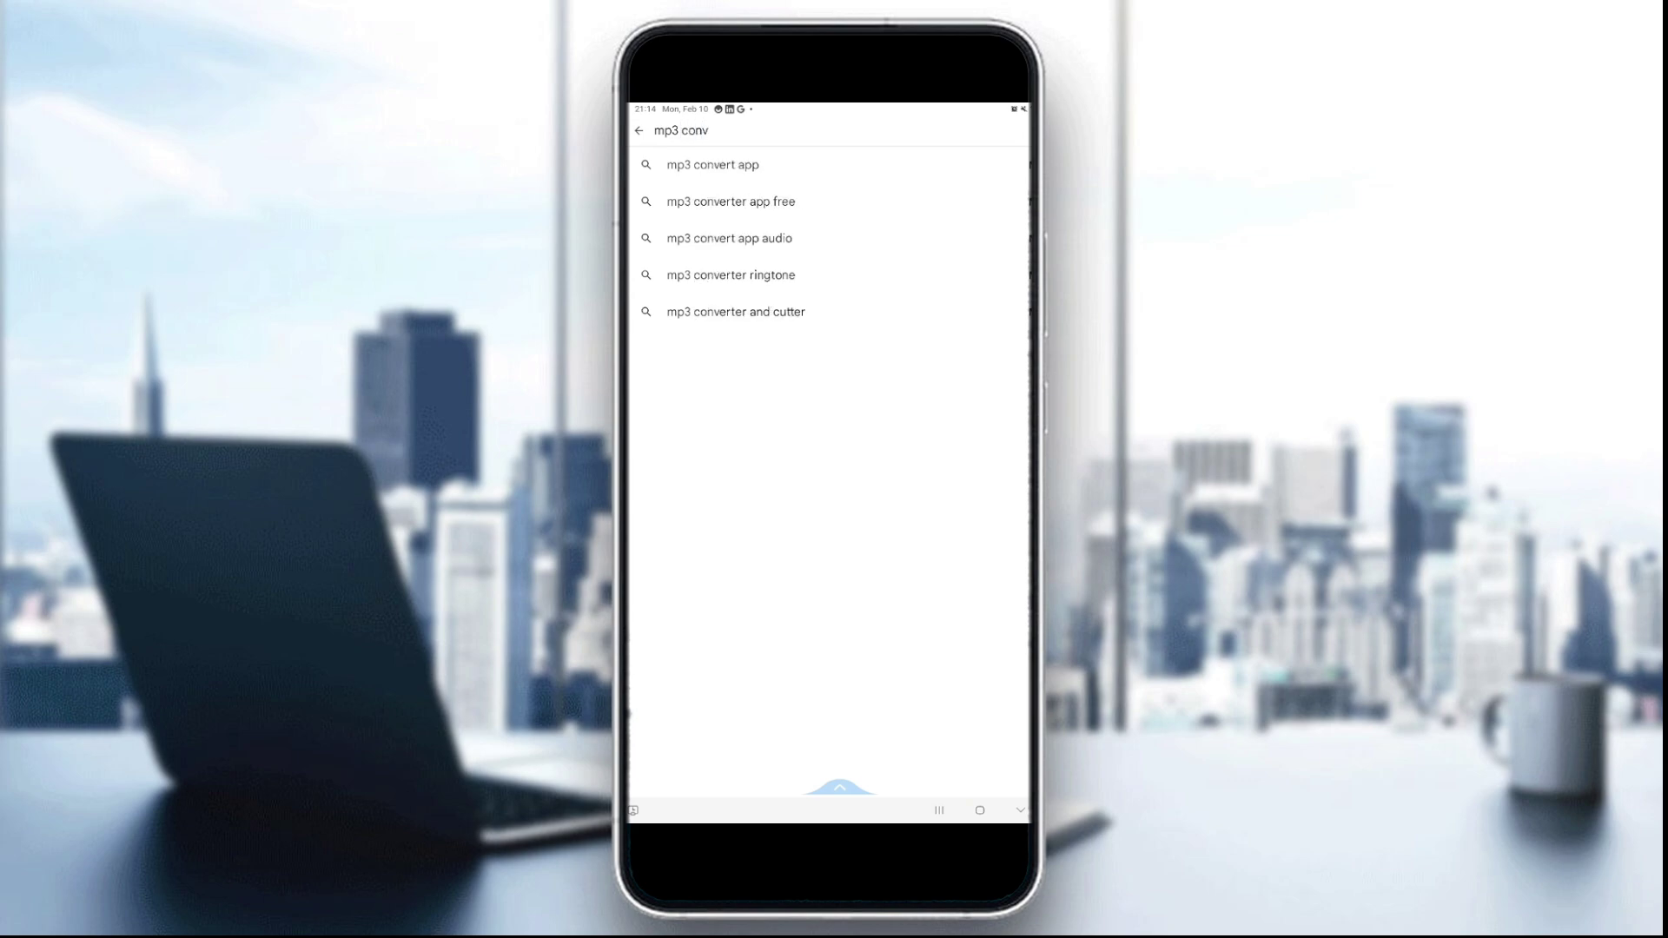
text(ert)
click(768, 163)
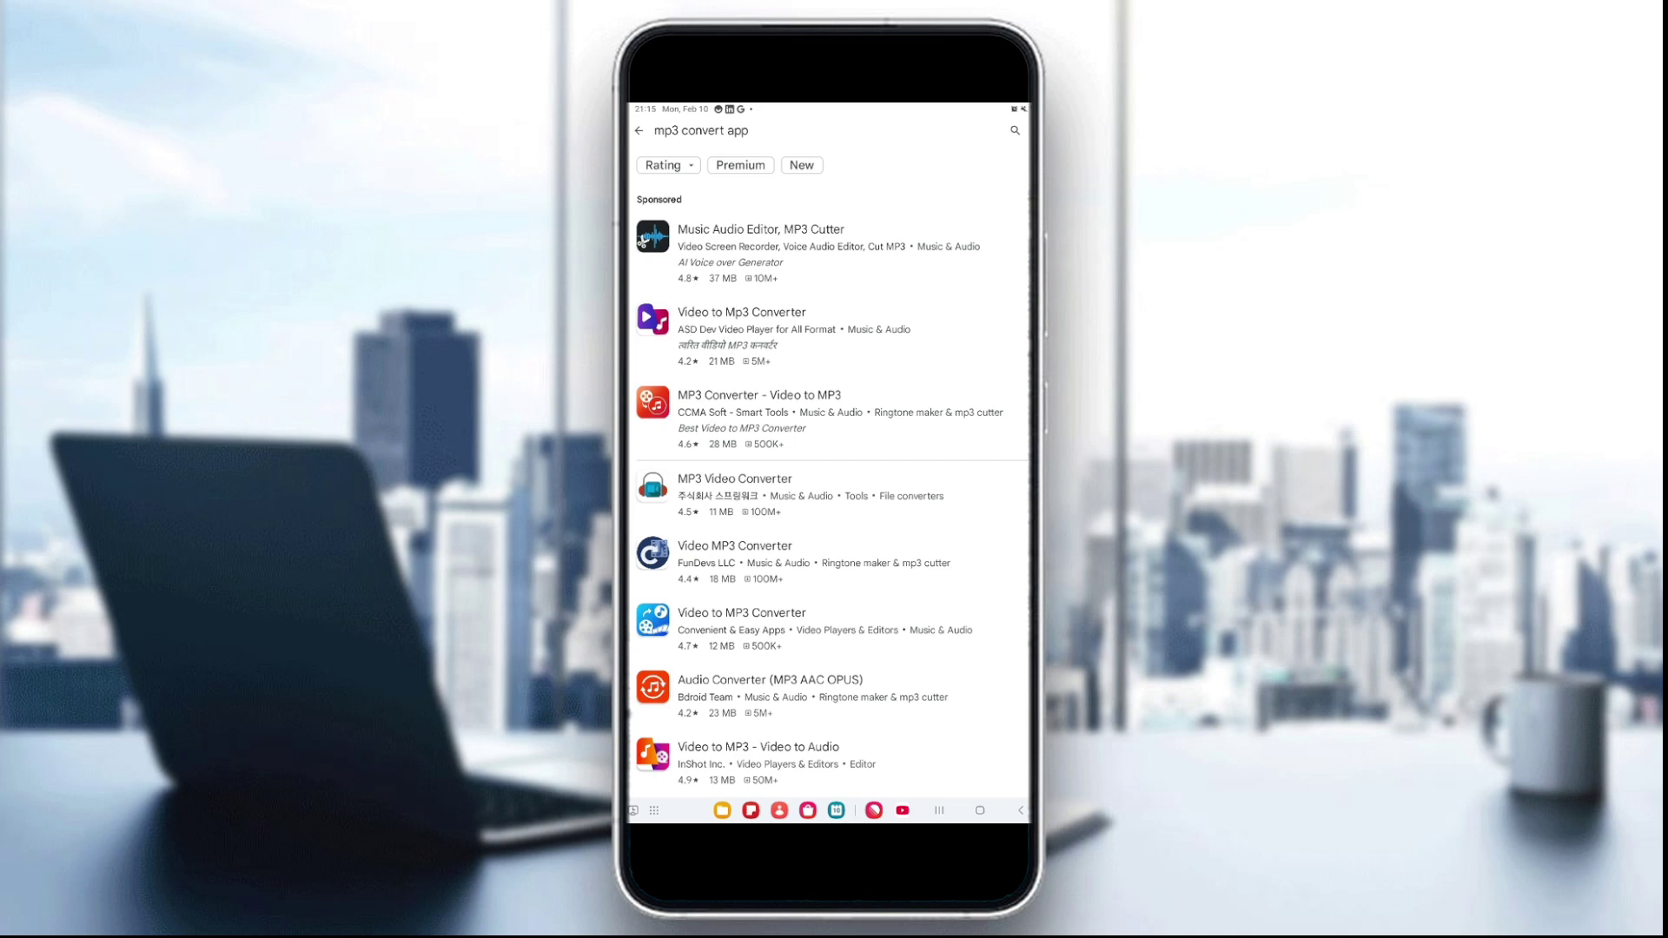
click(980, 810)
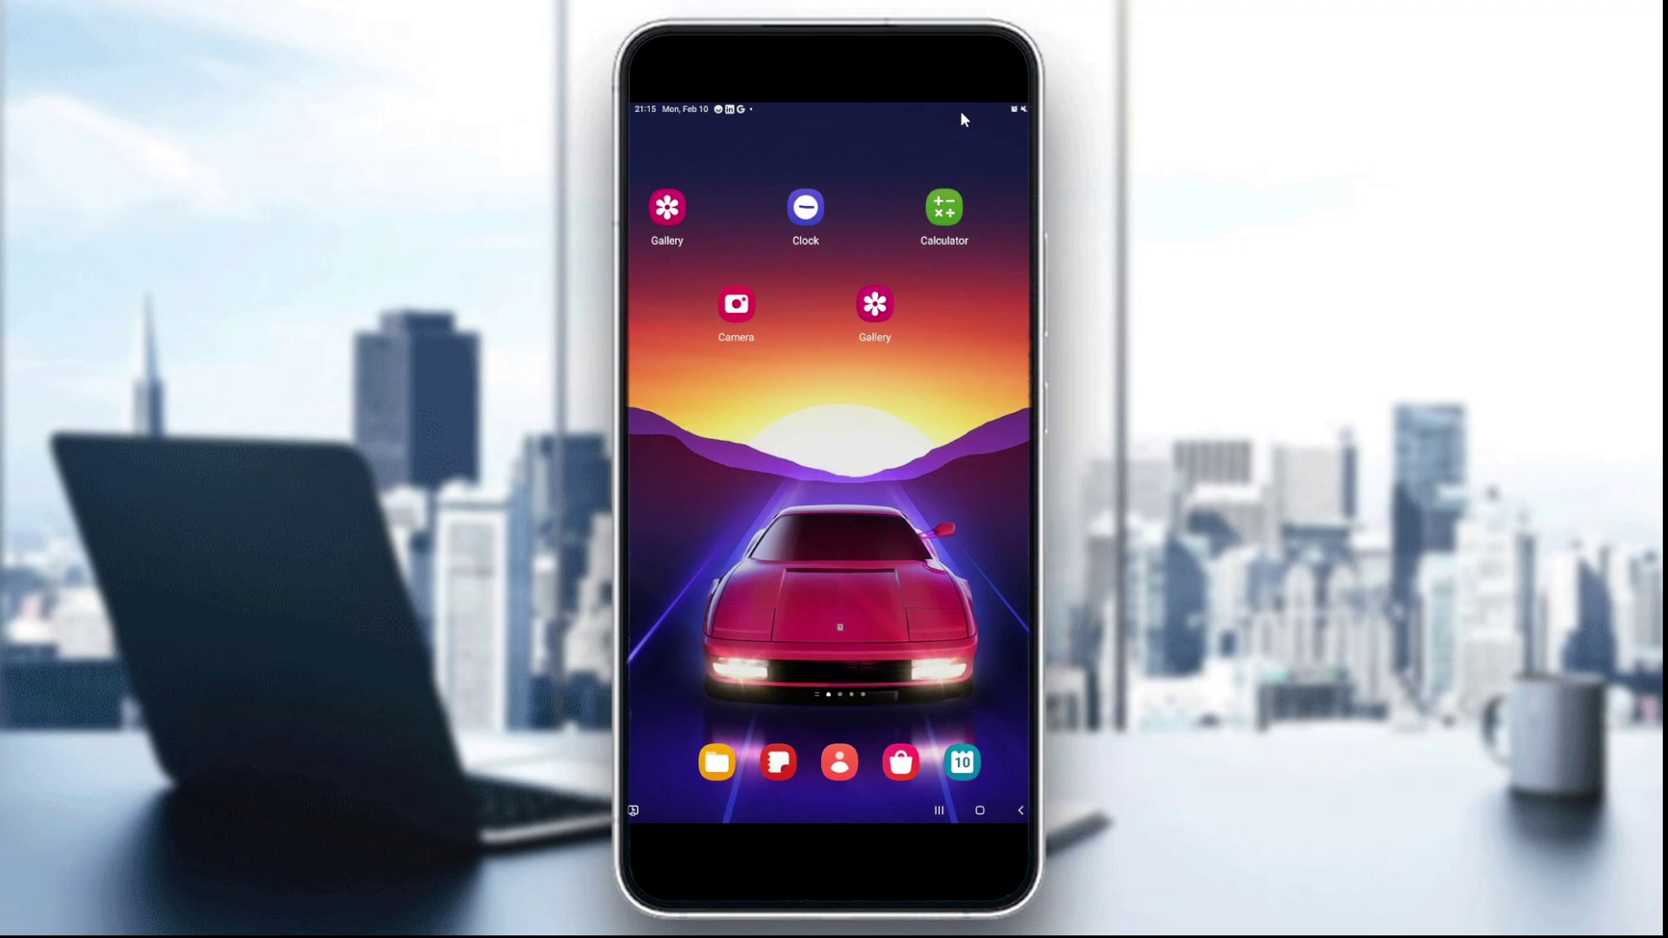
drag(998, 219, 998, 538)
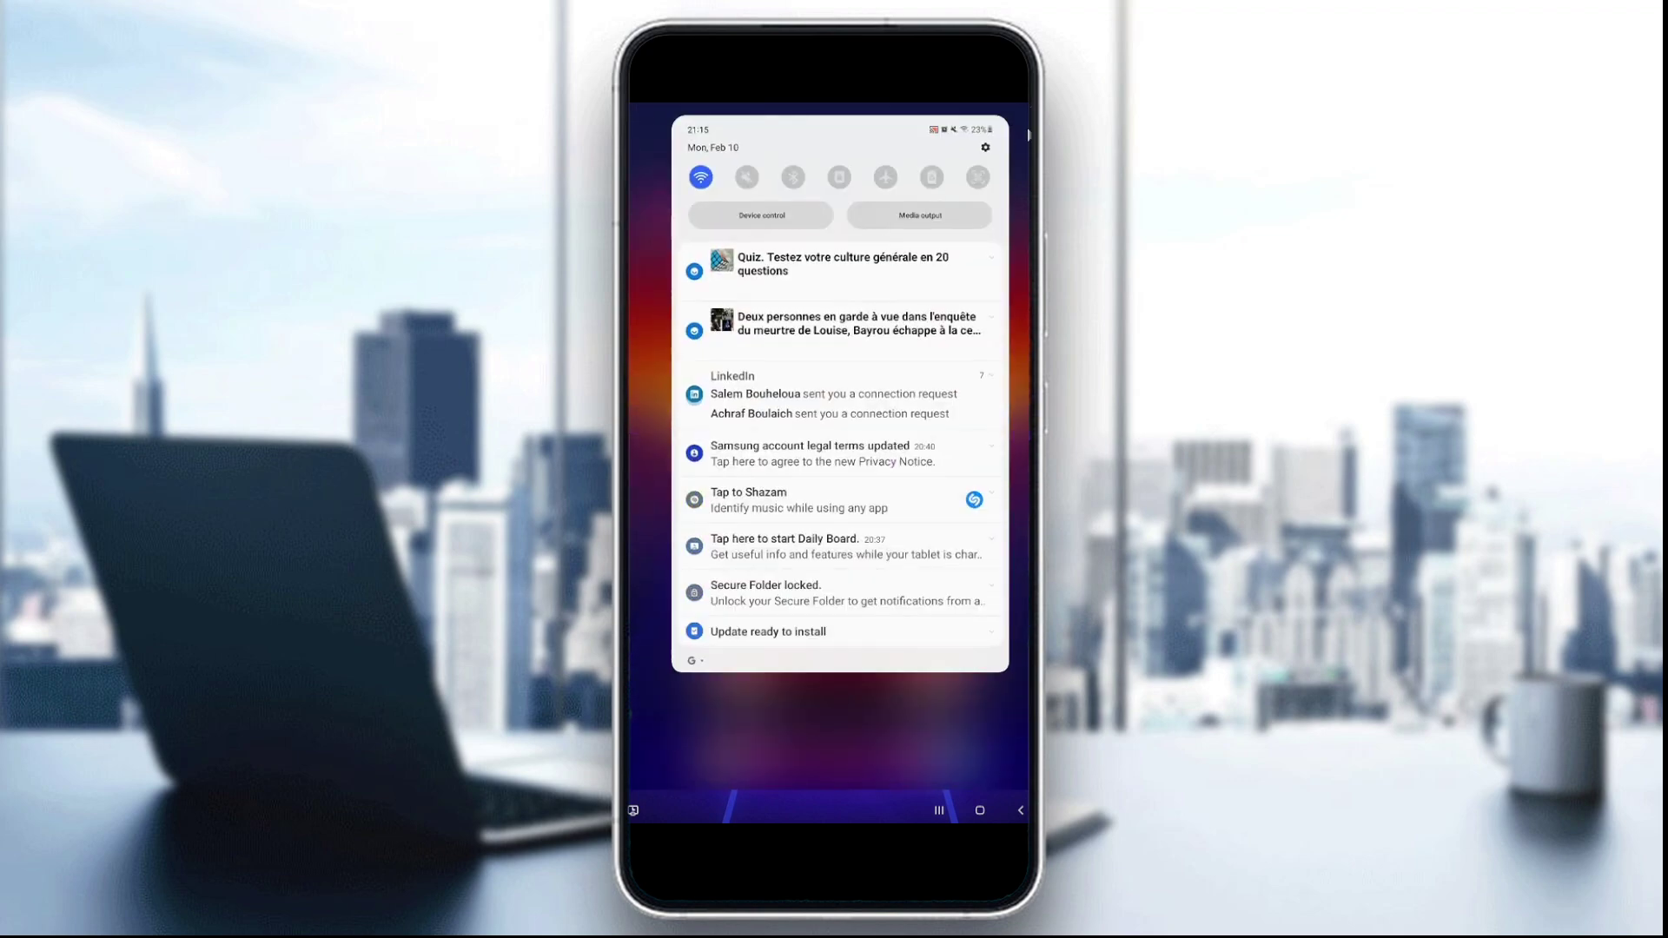
click(985, 146)
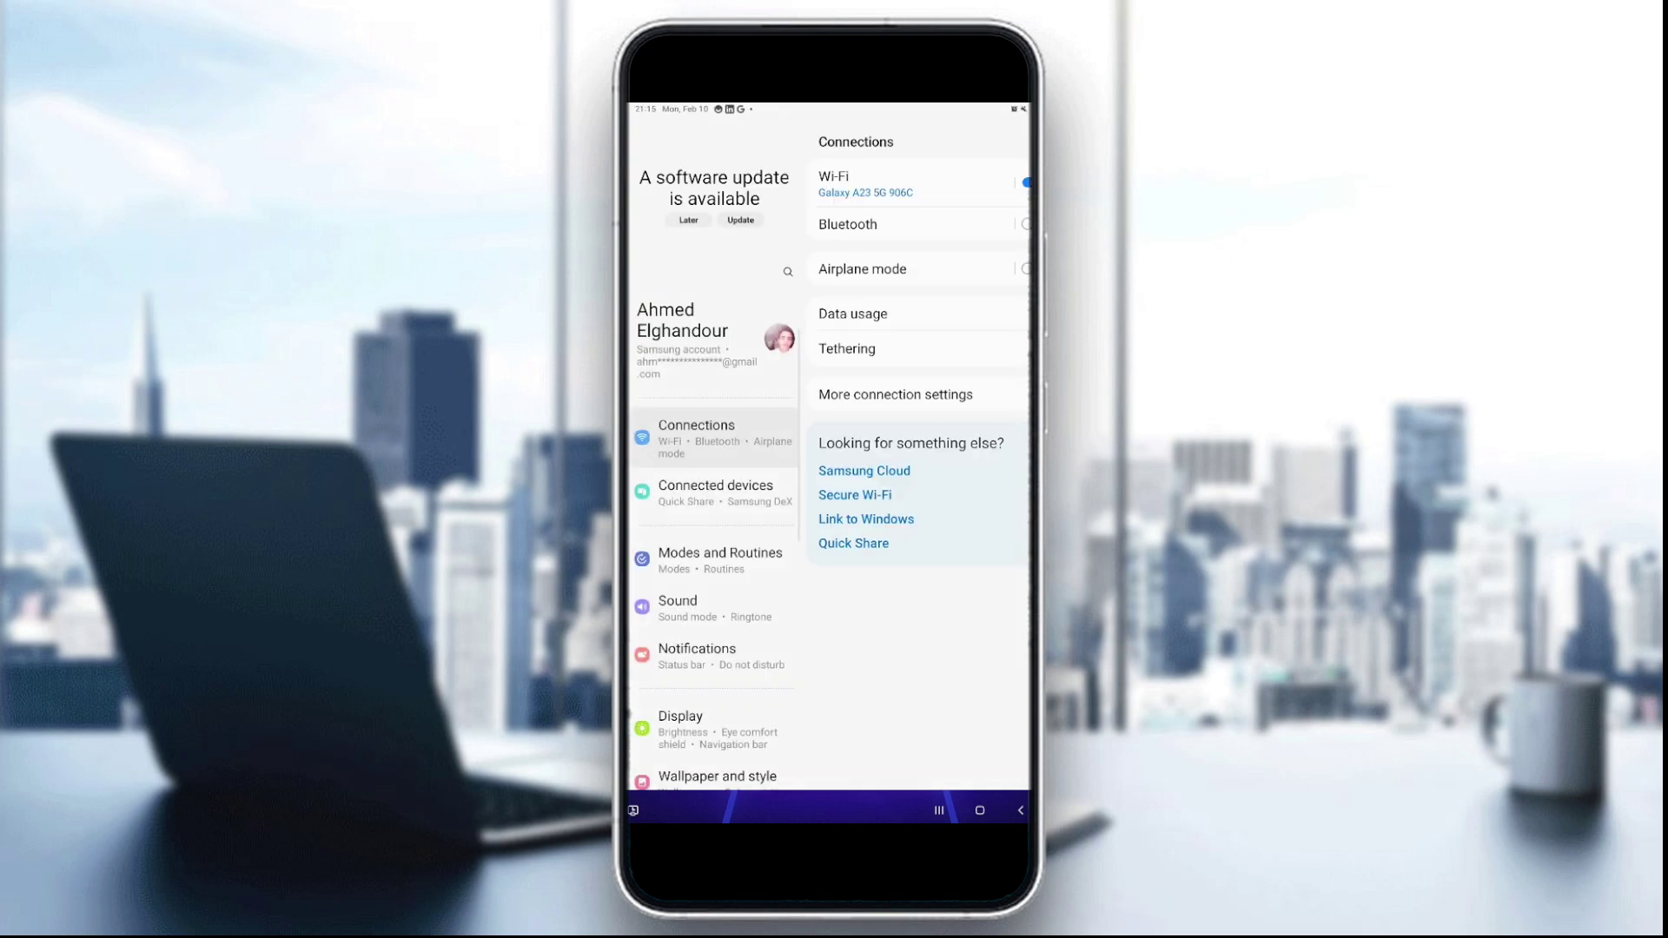
scroll(754, 491, down, 5)
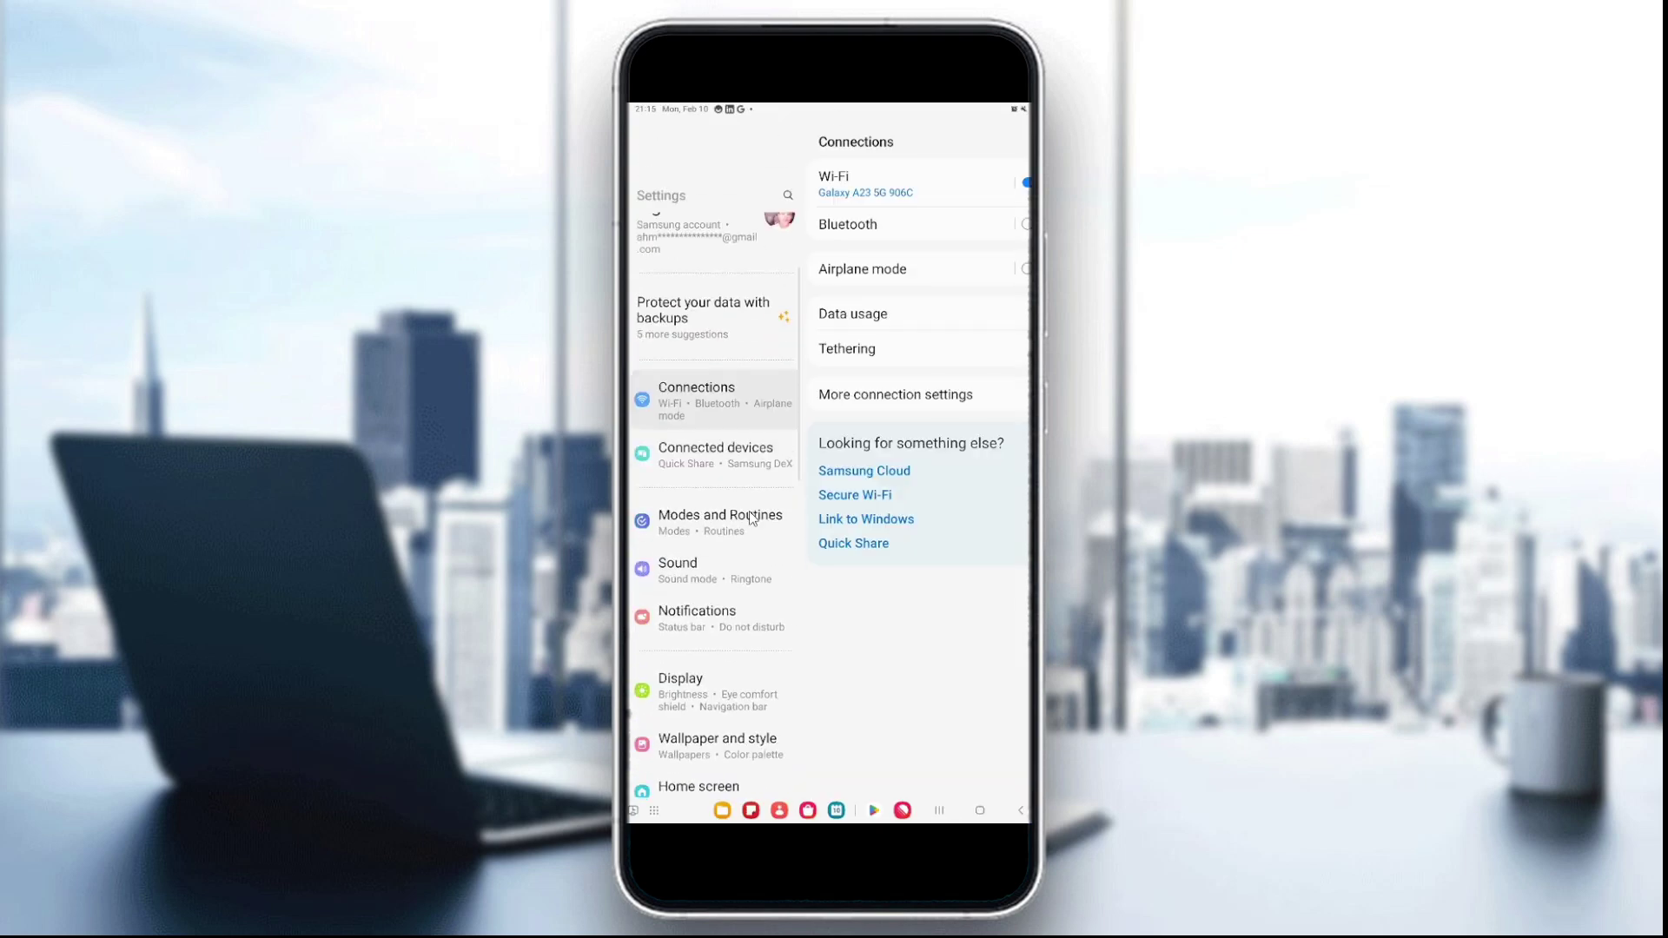
scroll(754, 492, down, 3)
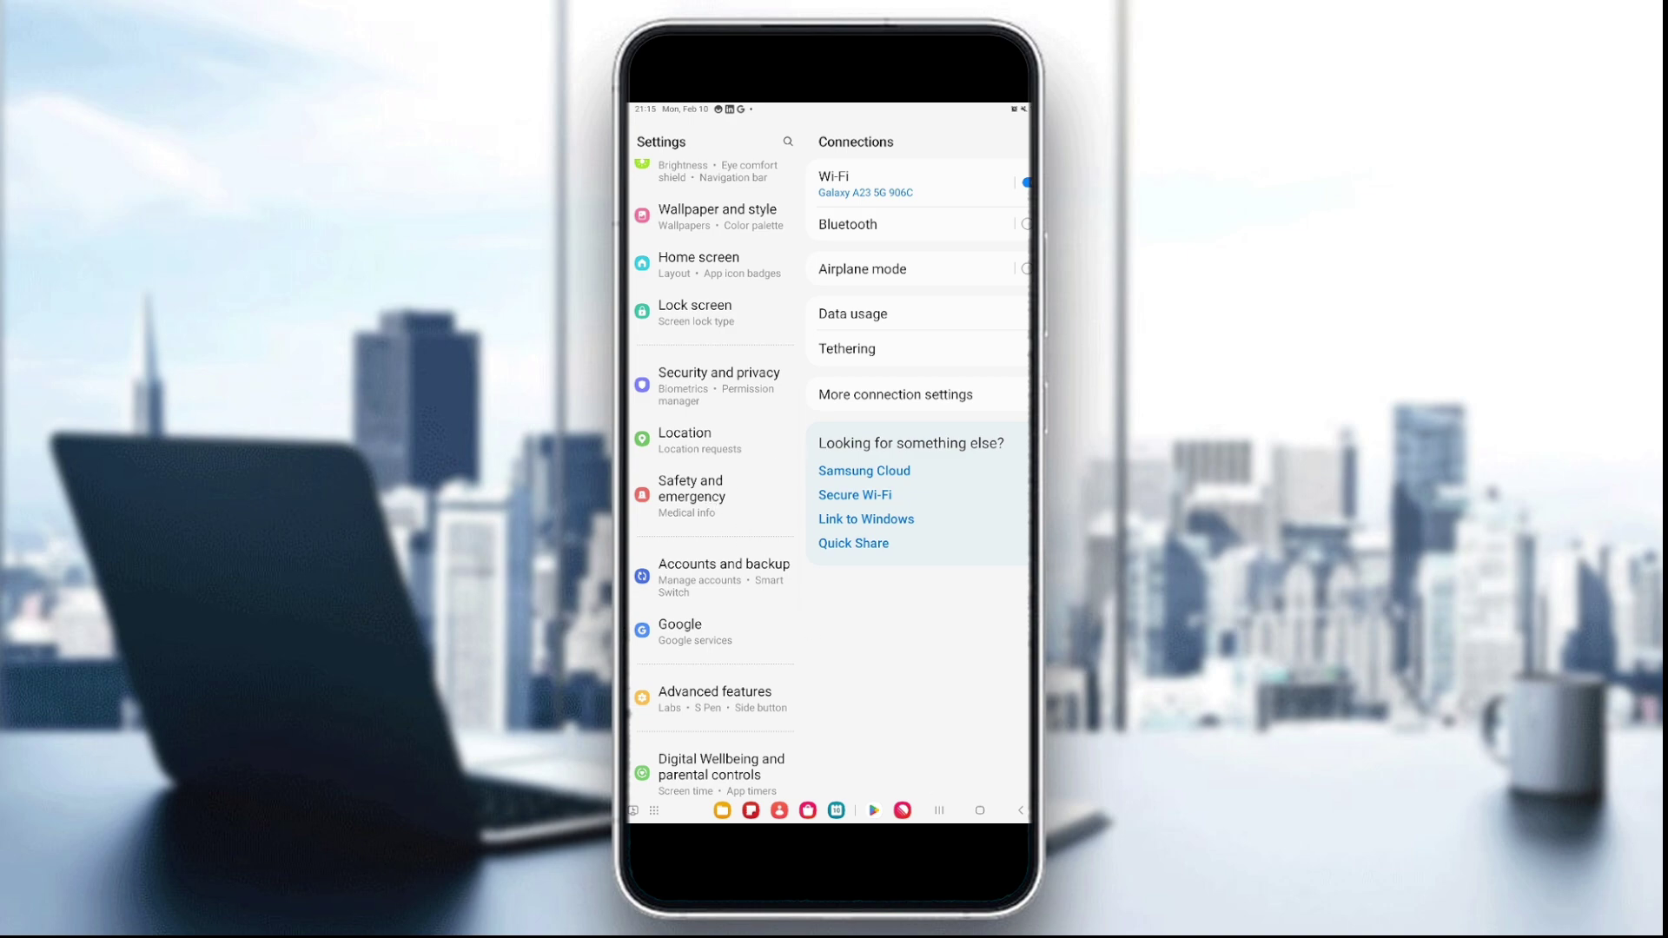
click(1021, 808)
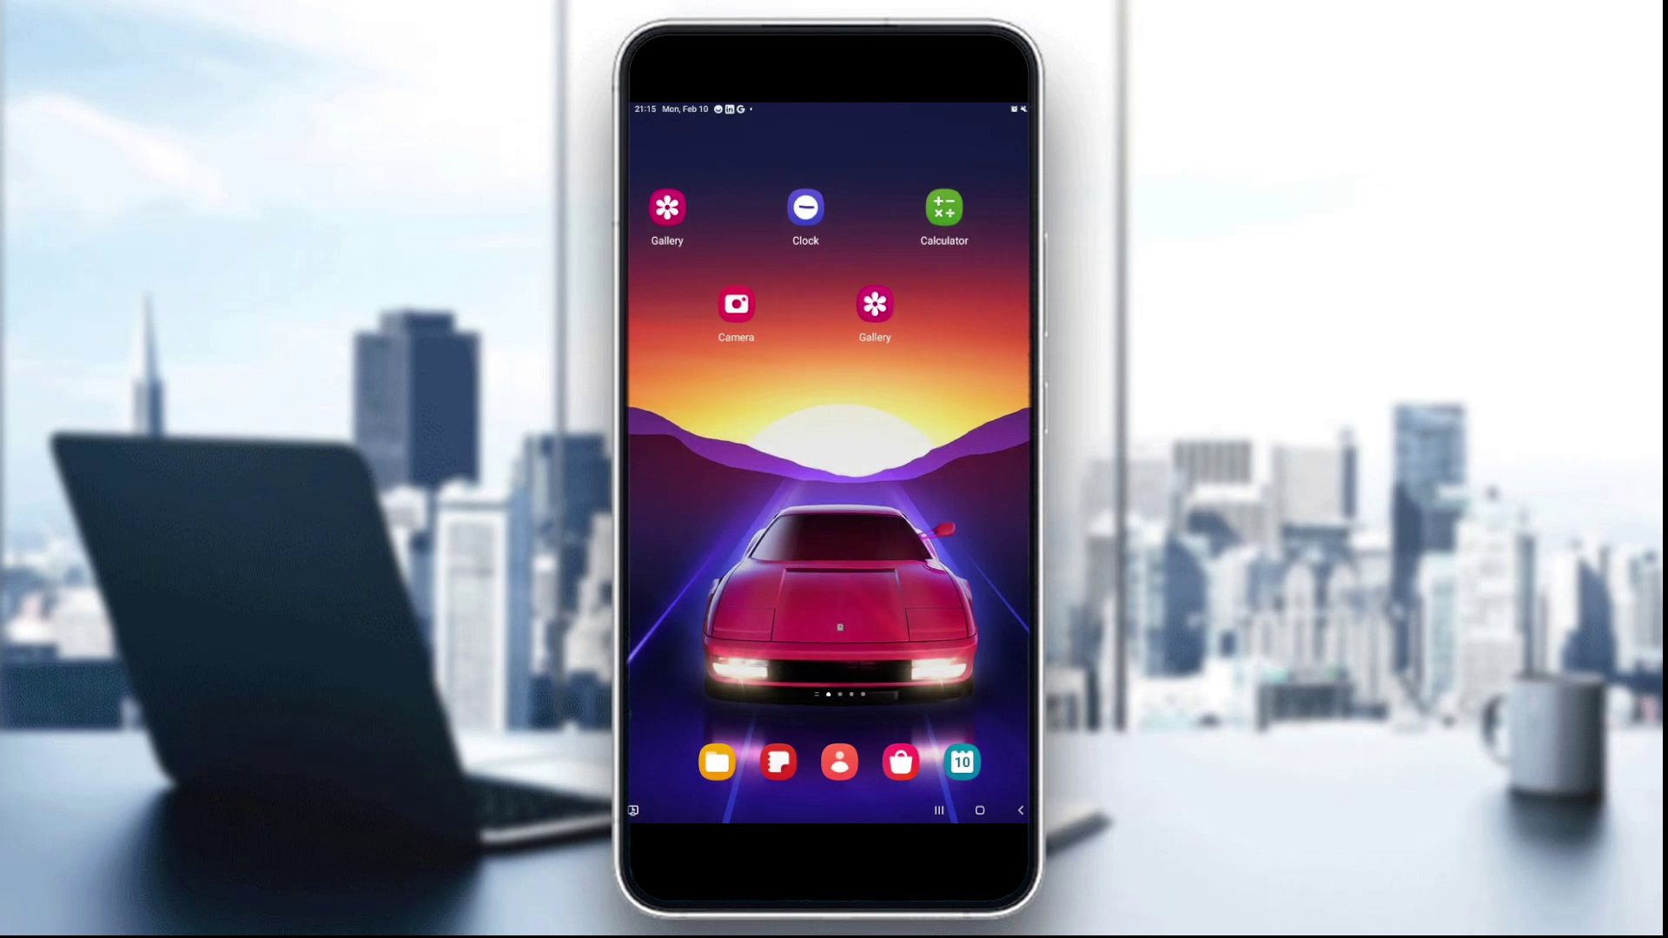